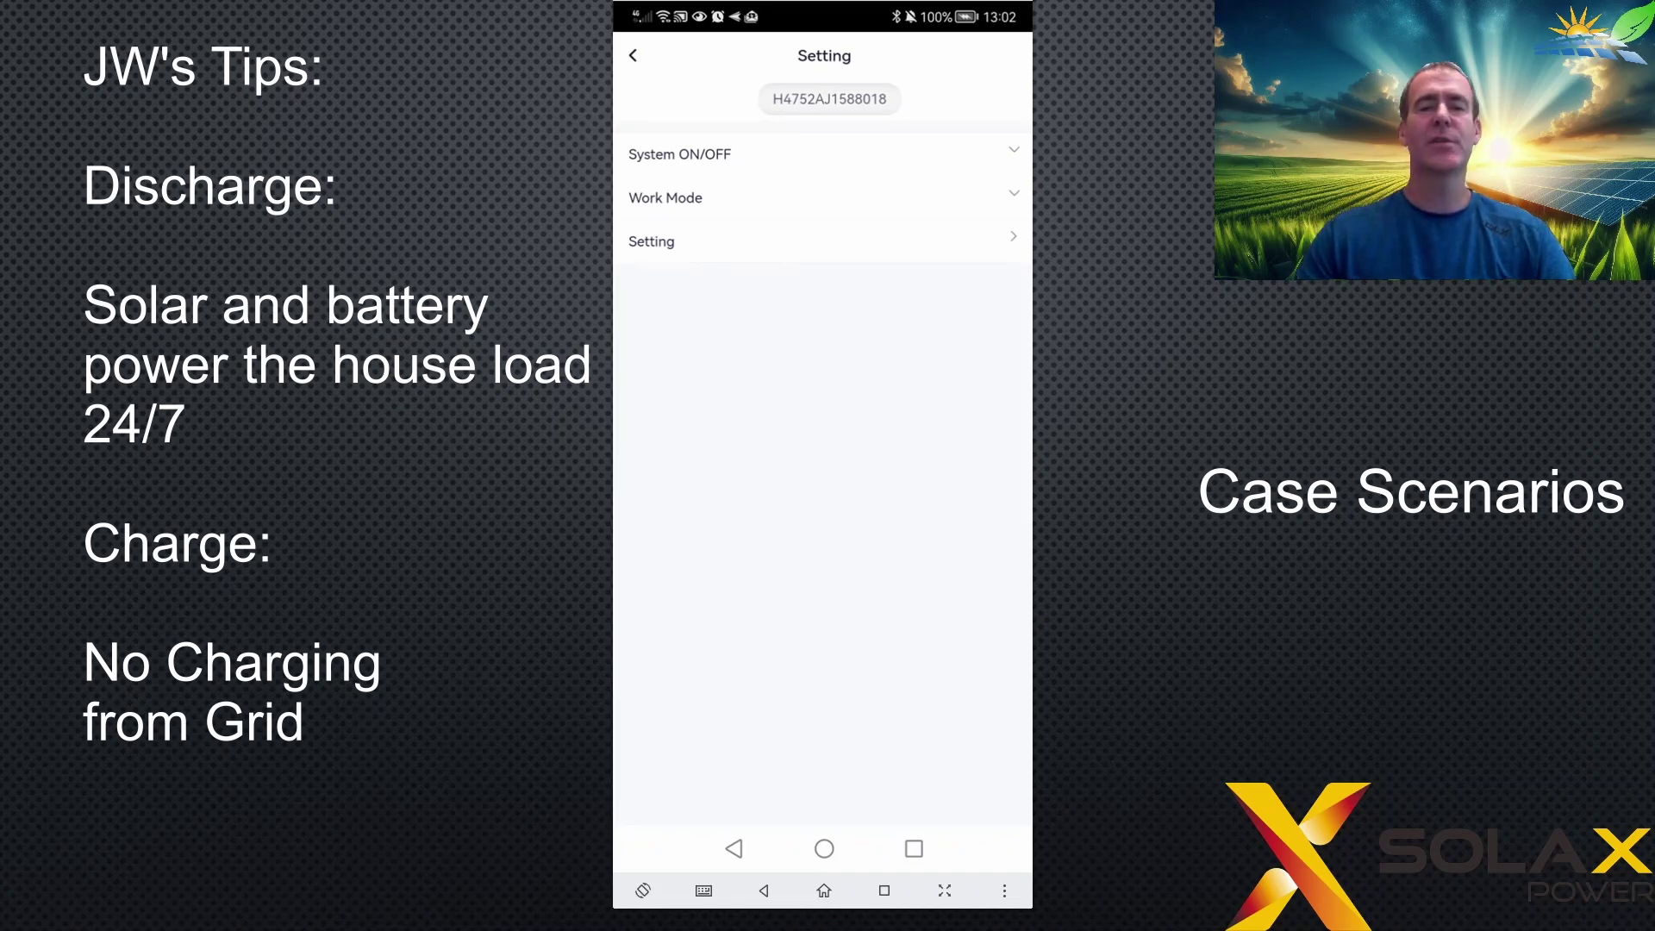
- Check the work mode, unlock User settings with the inverter password, and review the Self Use options
click(773, 208)
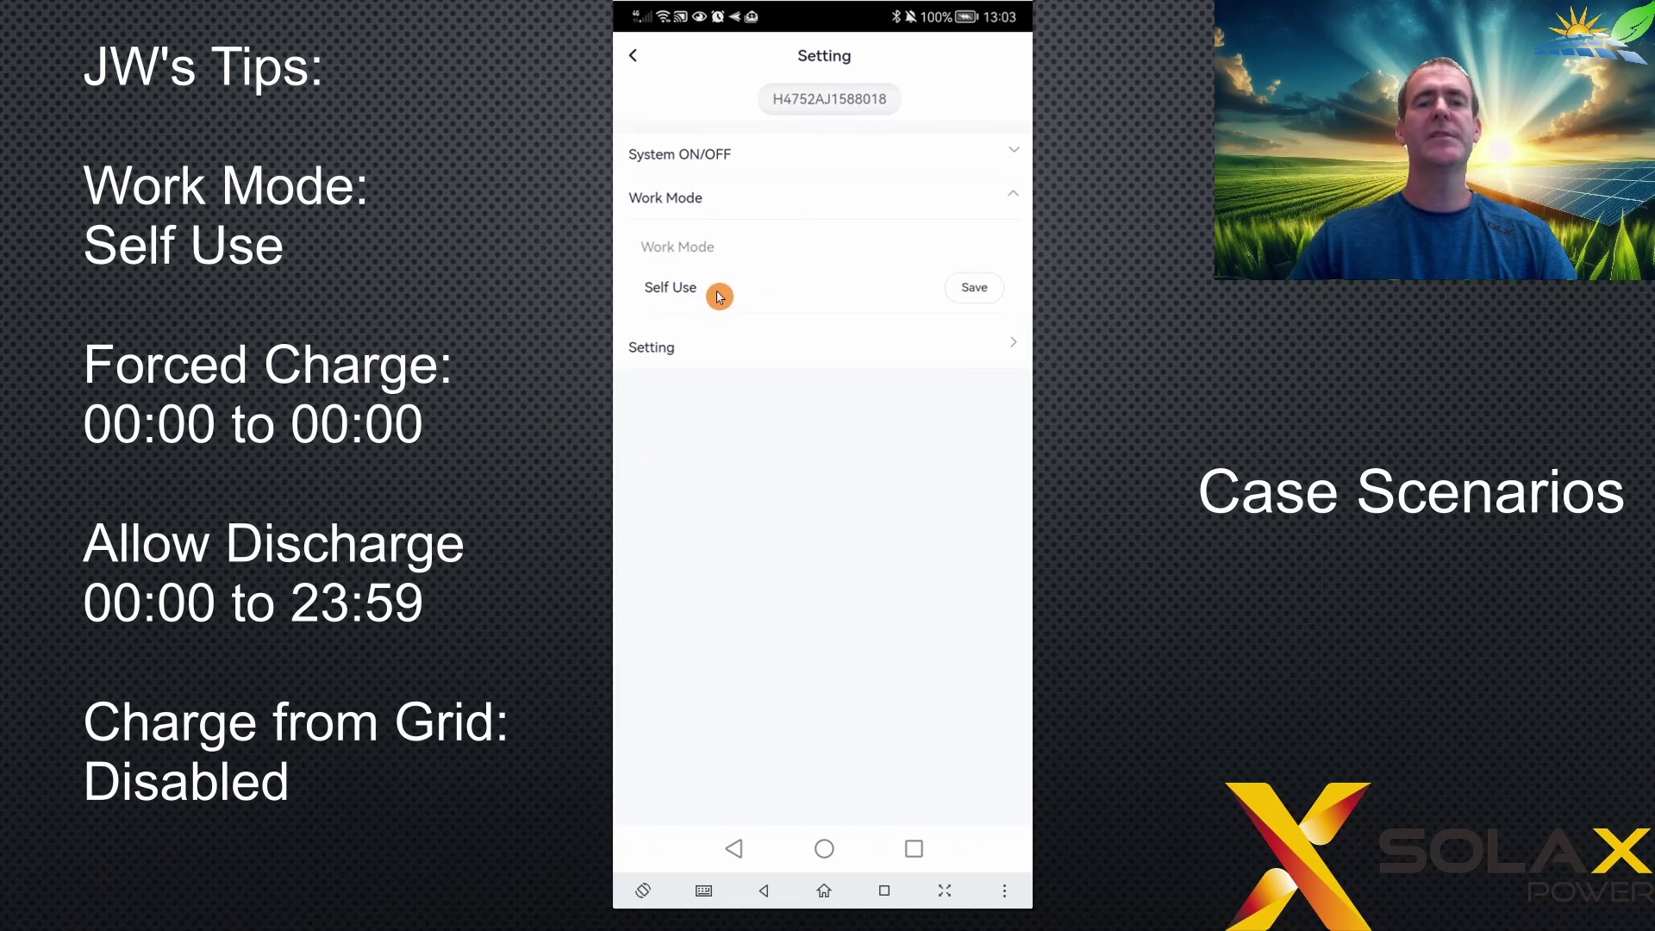
click(786, 352)
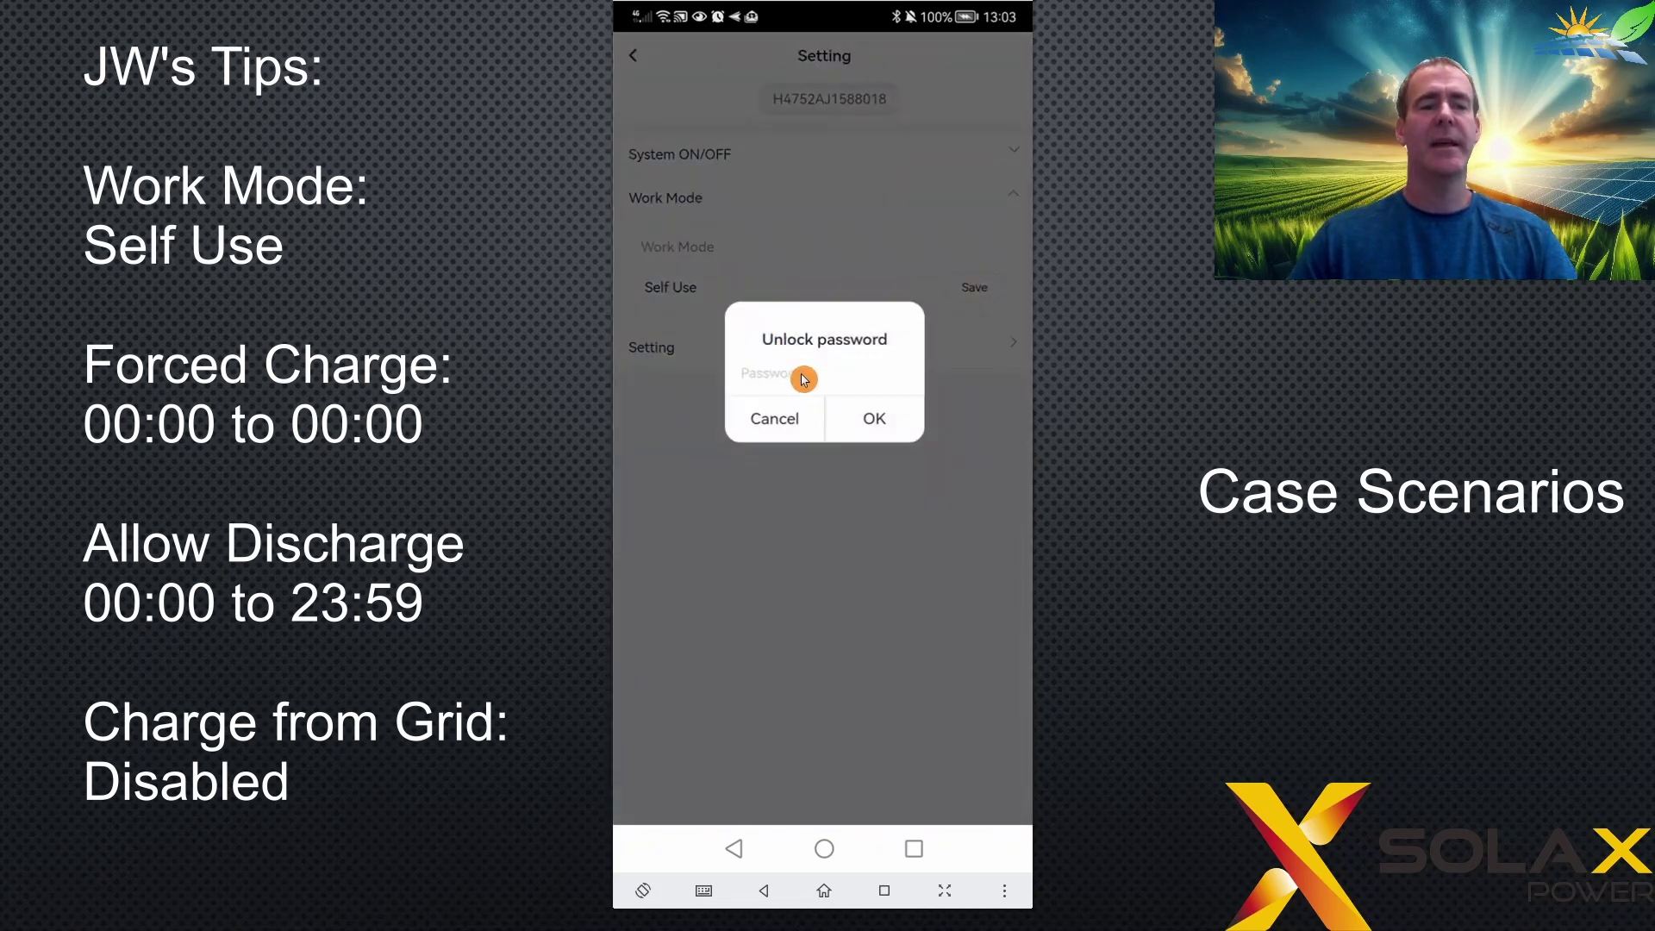
click(804, 379)
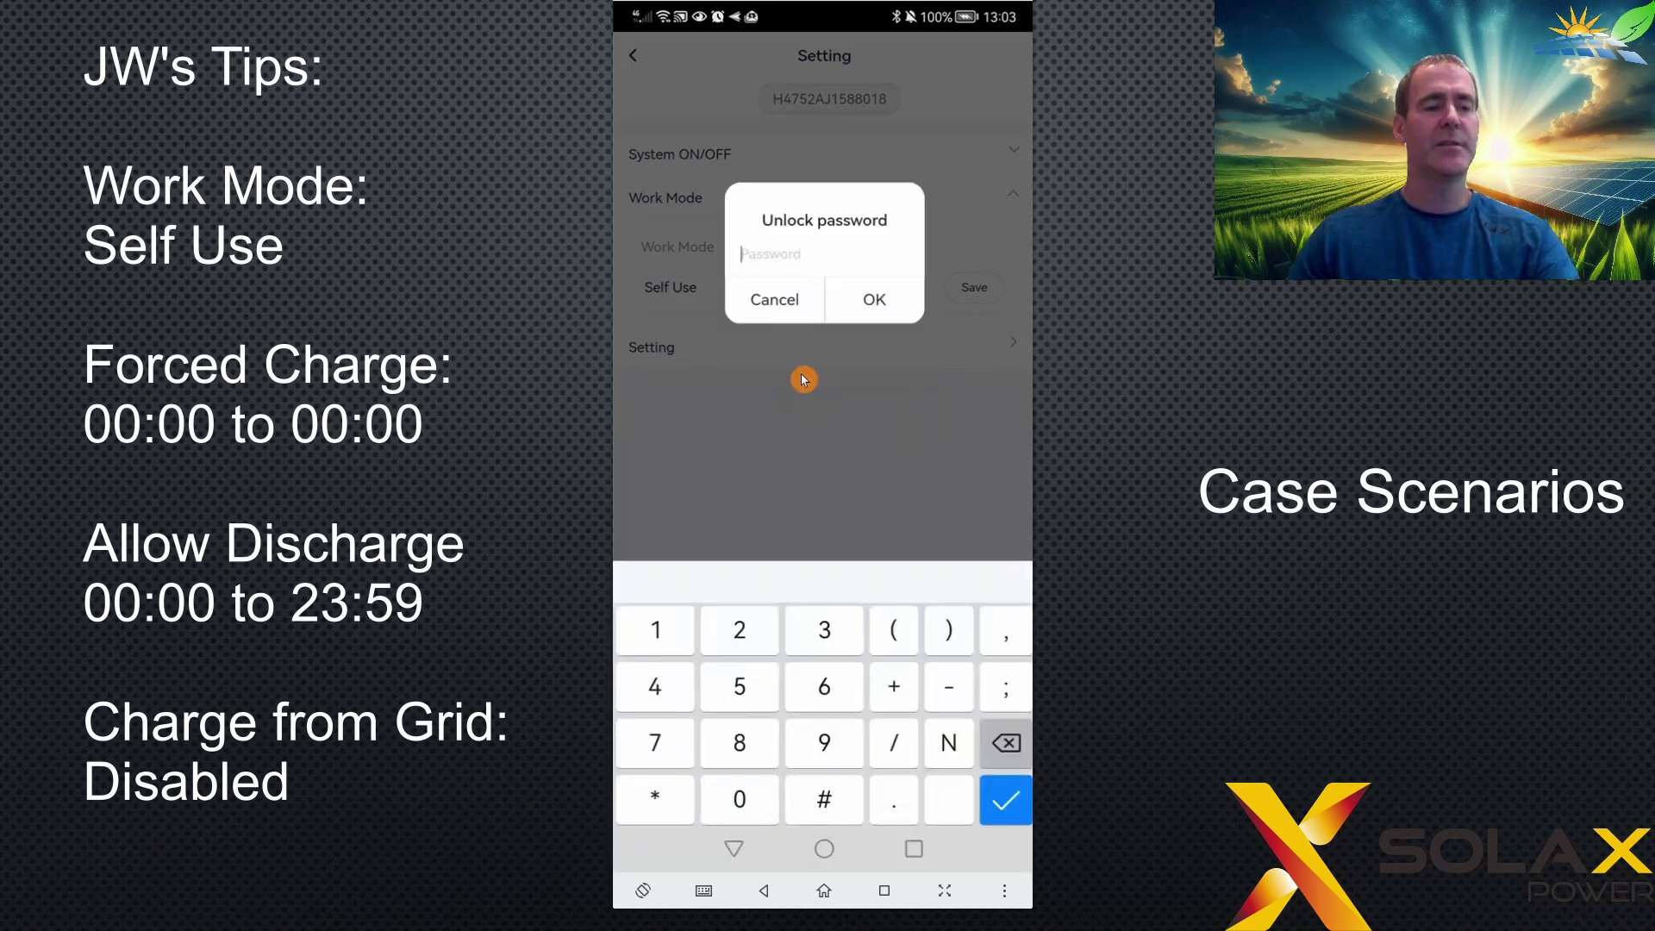
text(0000)
key(Return)
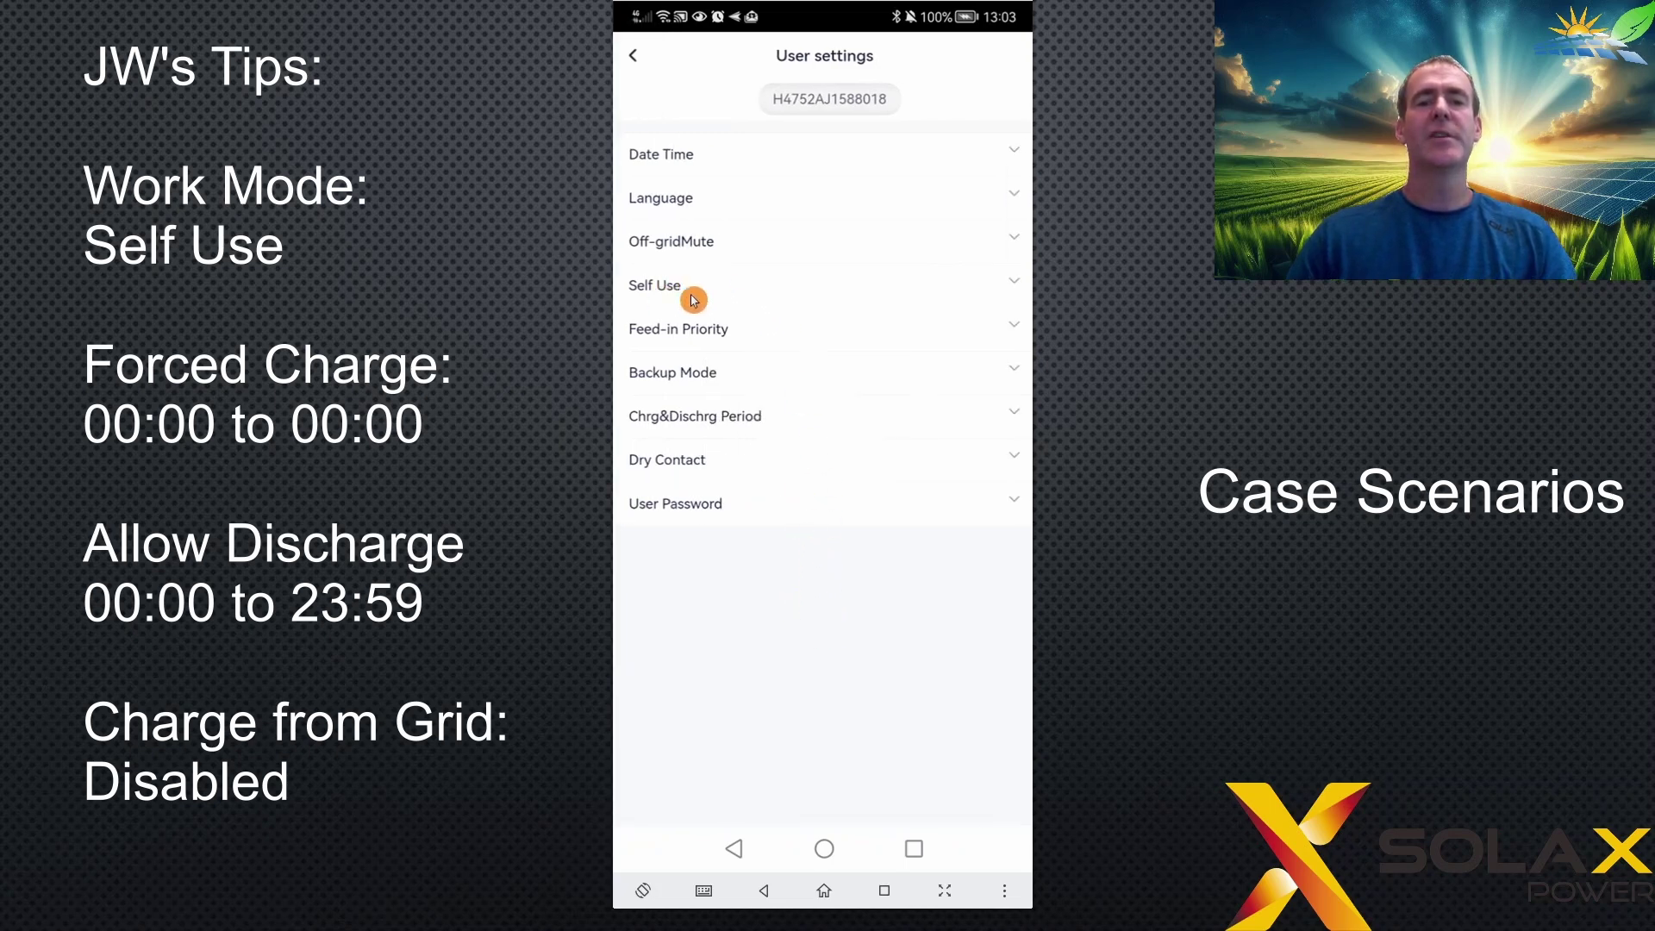
click(734, 294)
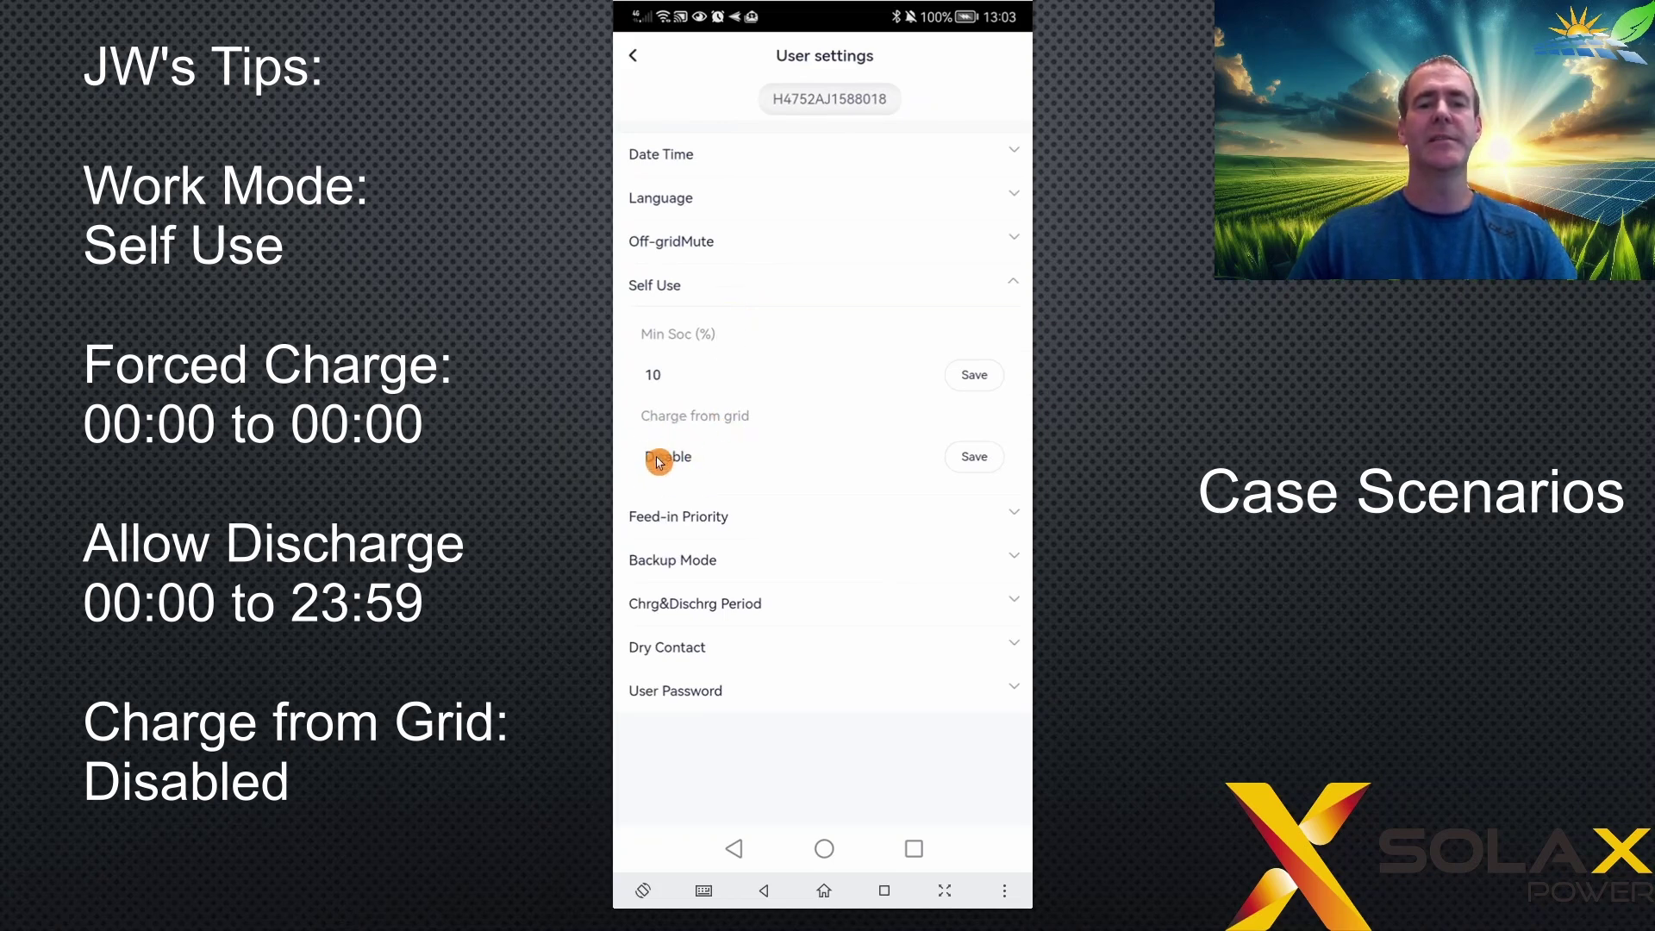
click(713, 292)
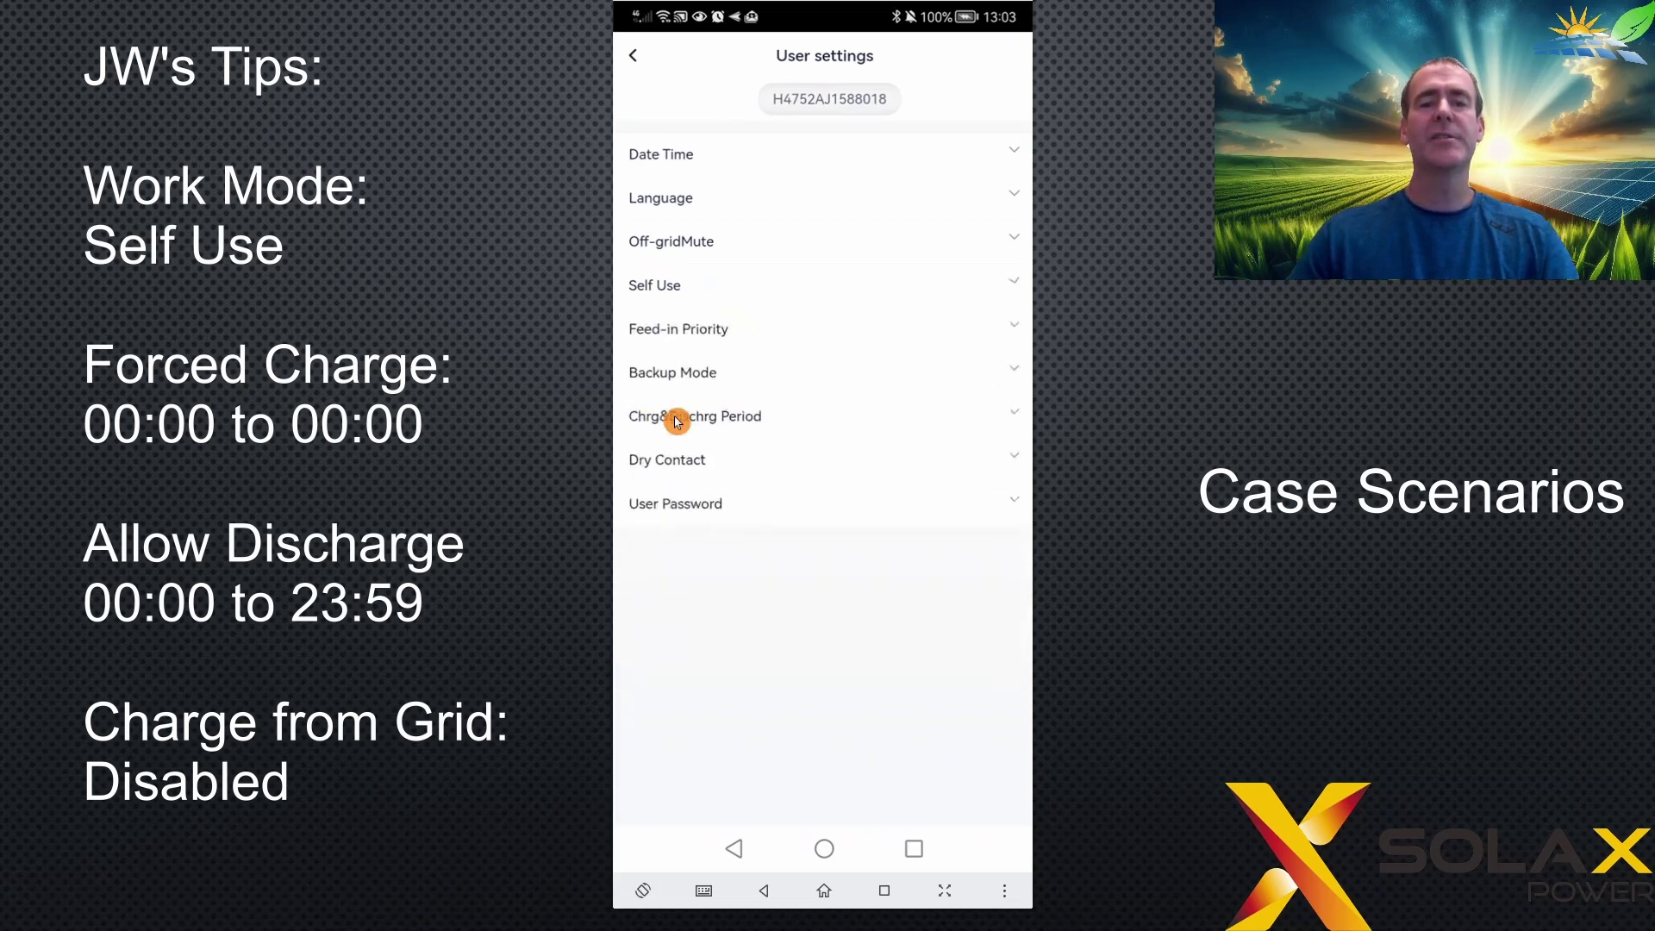
- Expand Chrg&Dischrg Period to view the current charge and discharge times
click(735, 418)
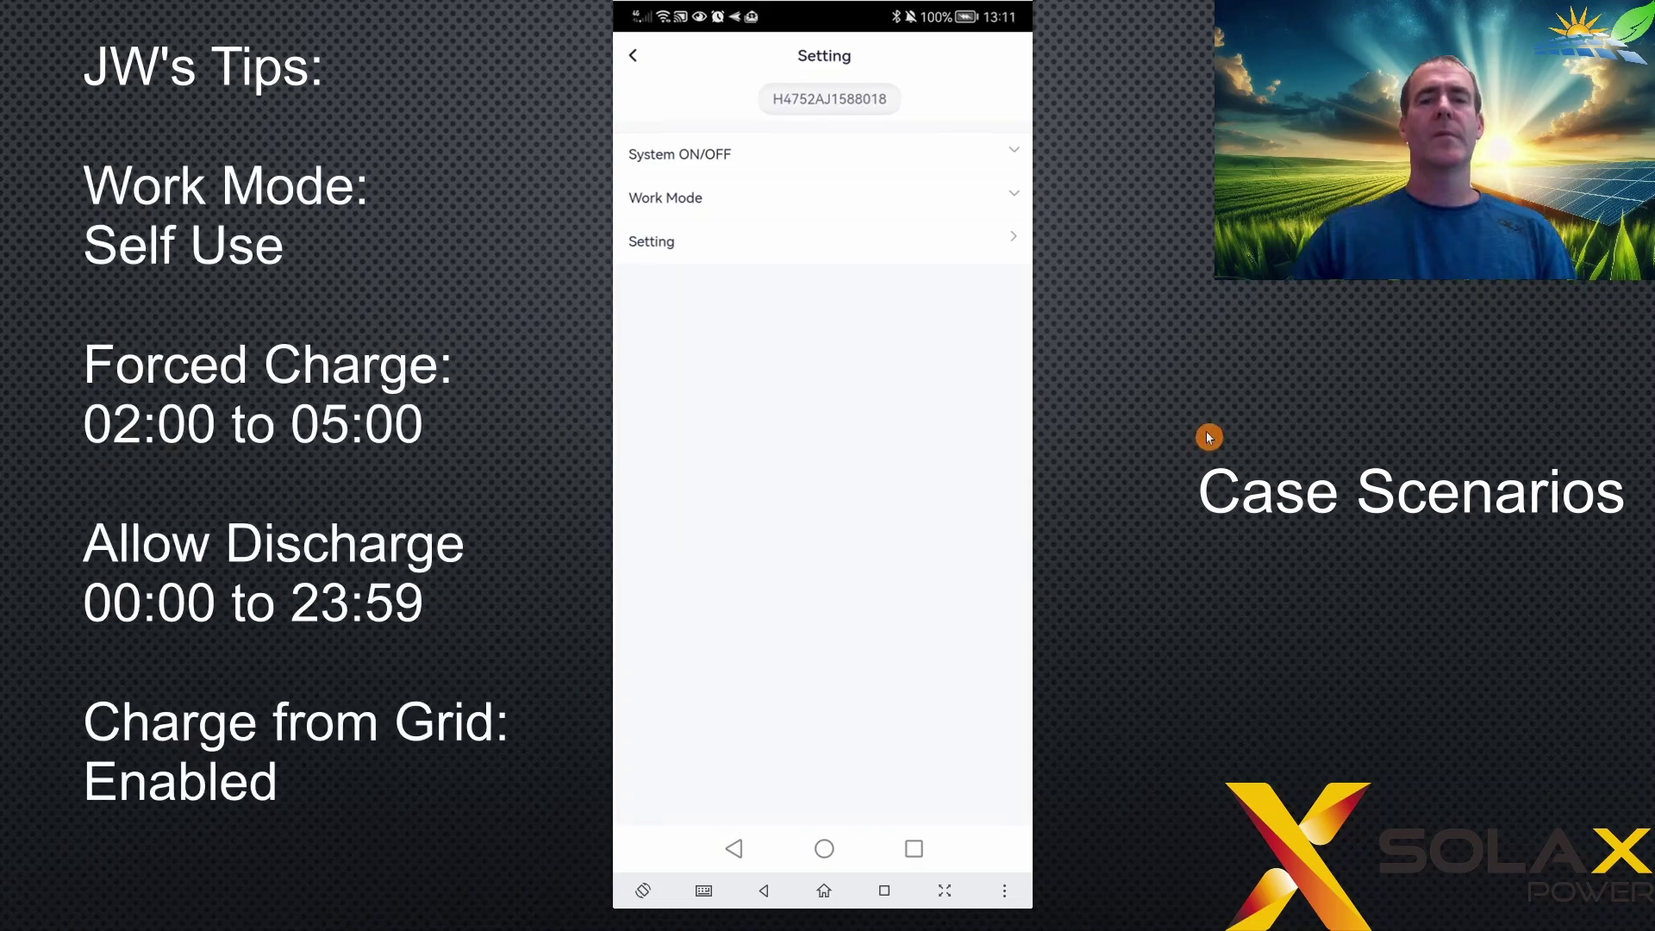
- Check the work mode again and unlock User settings with the inverter password
click(803, 205)
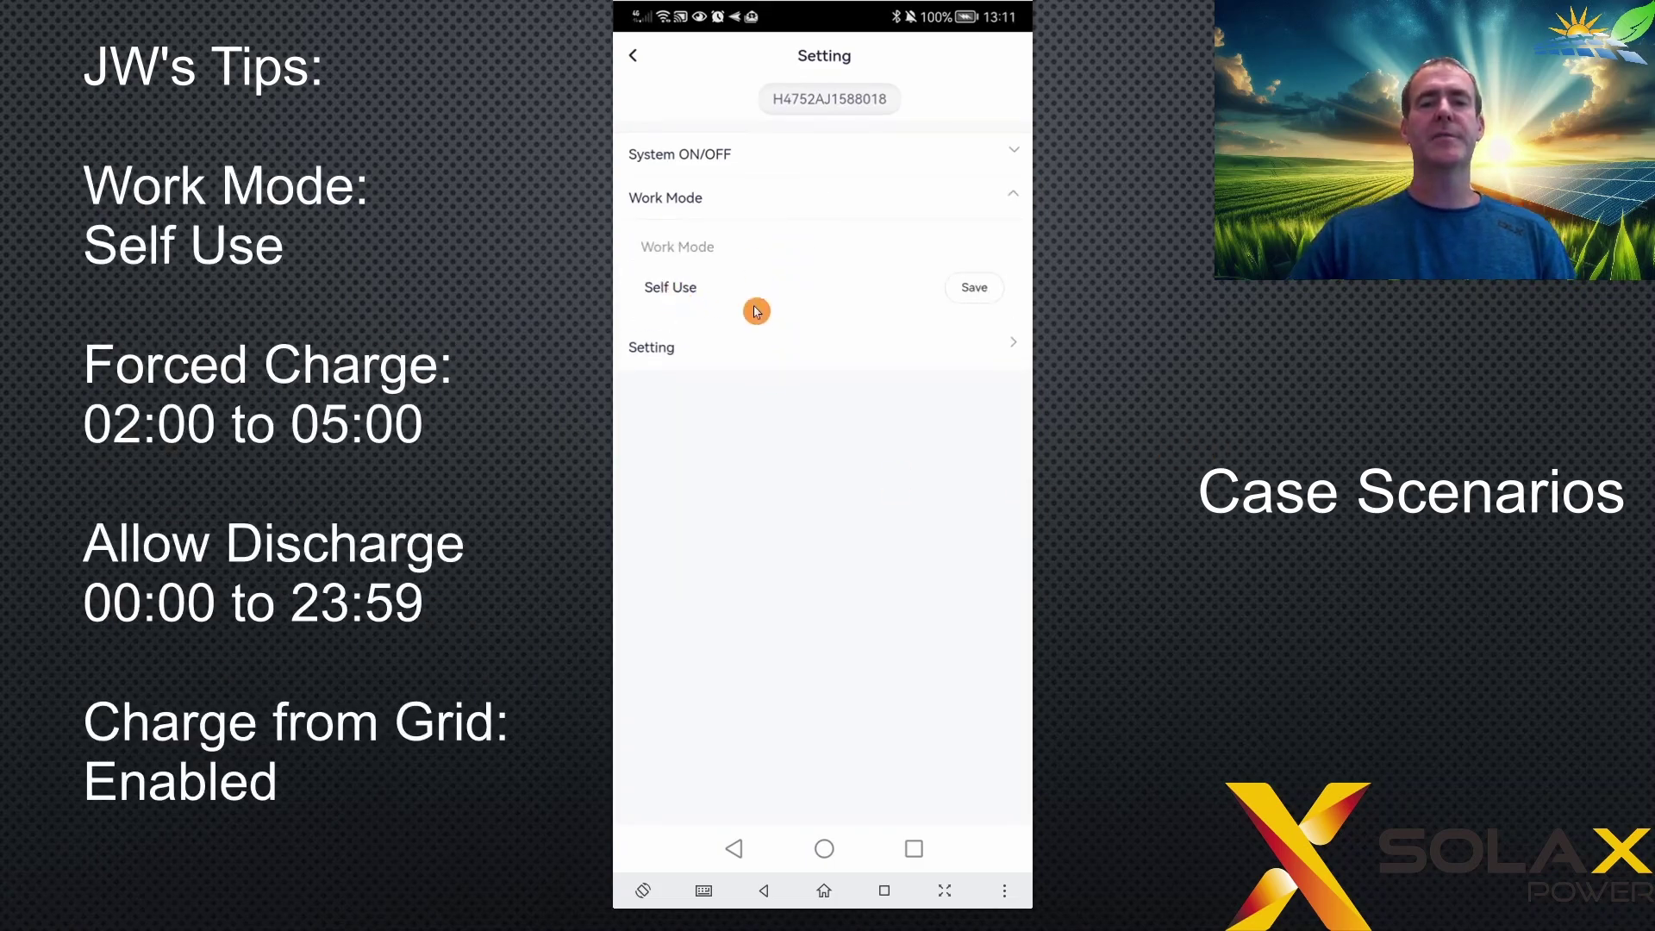
click(1011, 199)
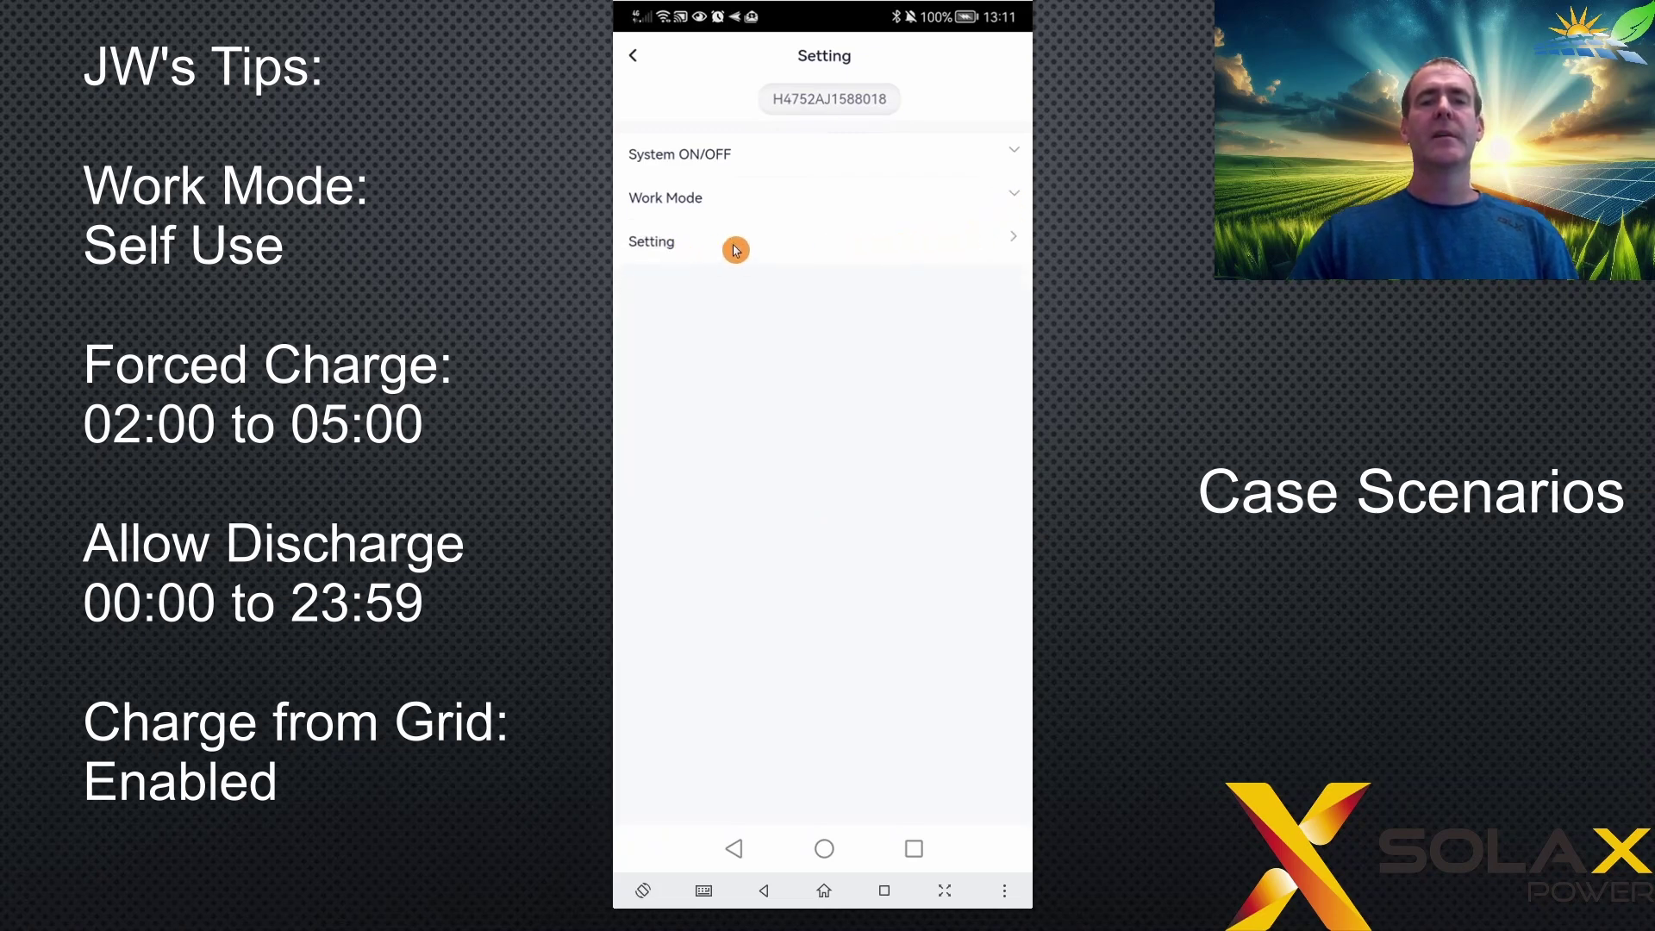
click(740, 250)
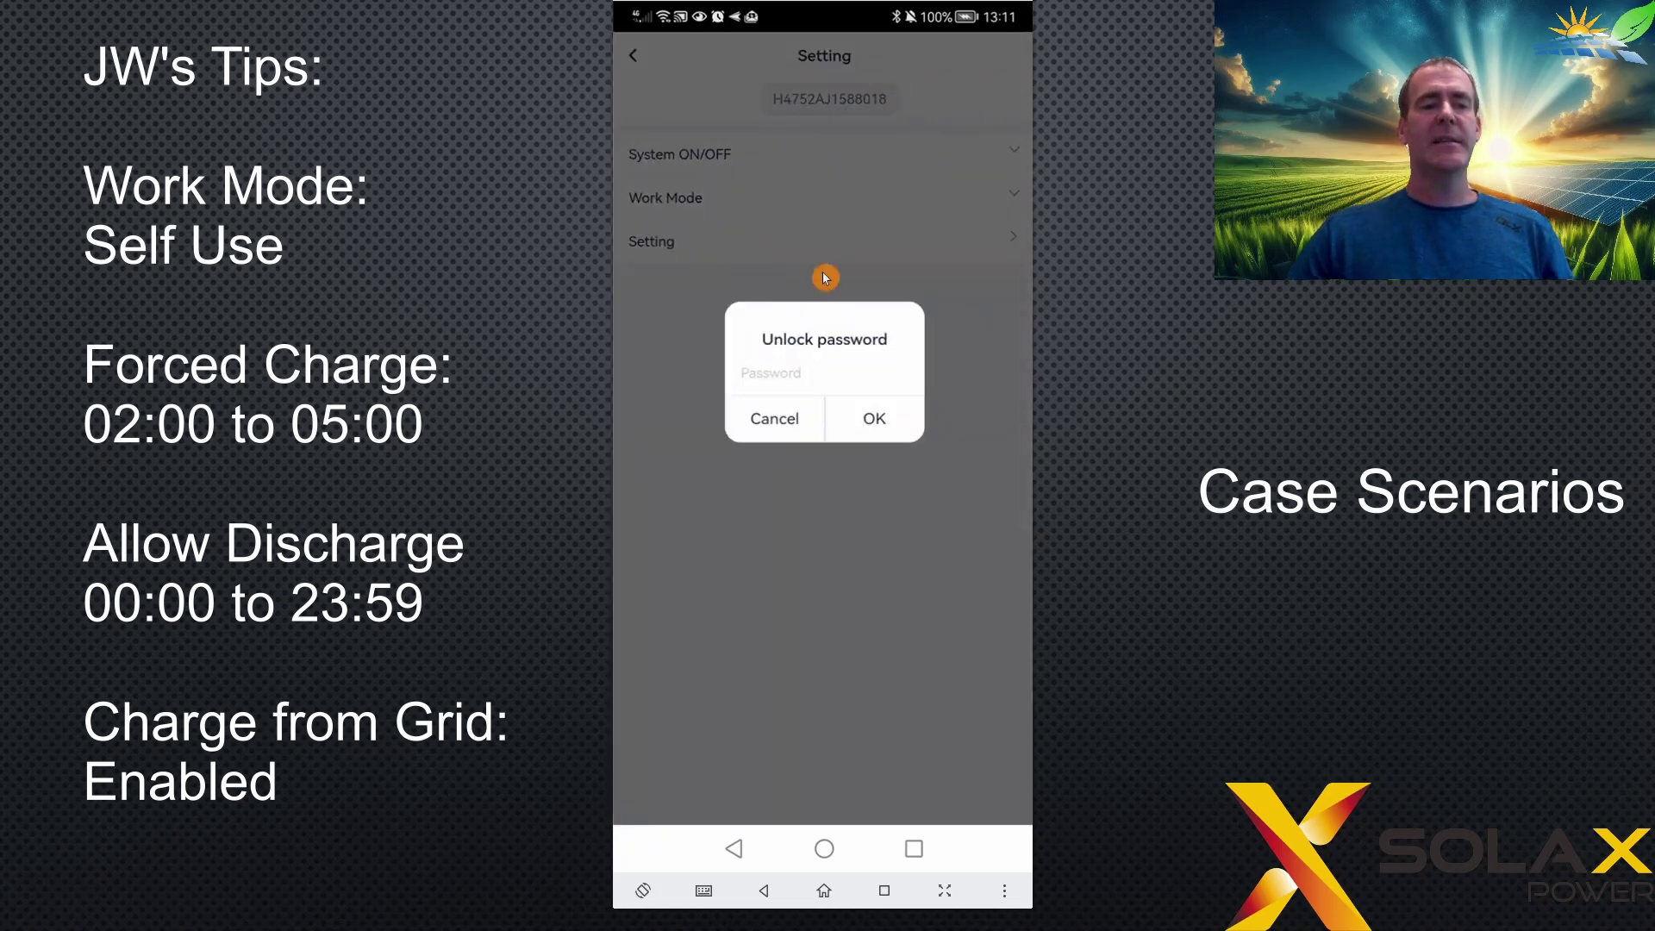
text(0000)
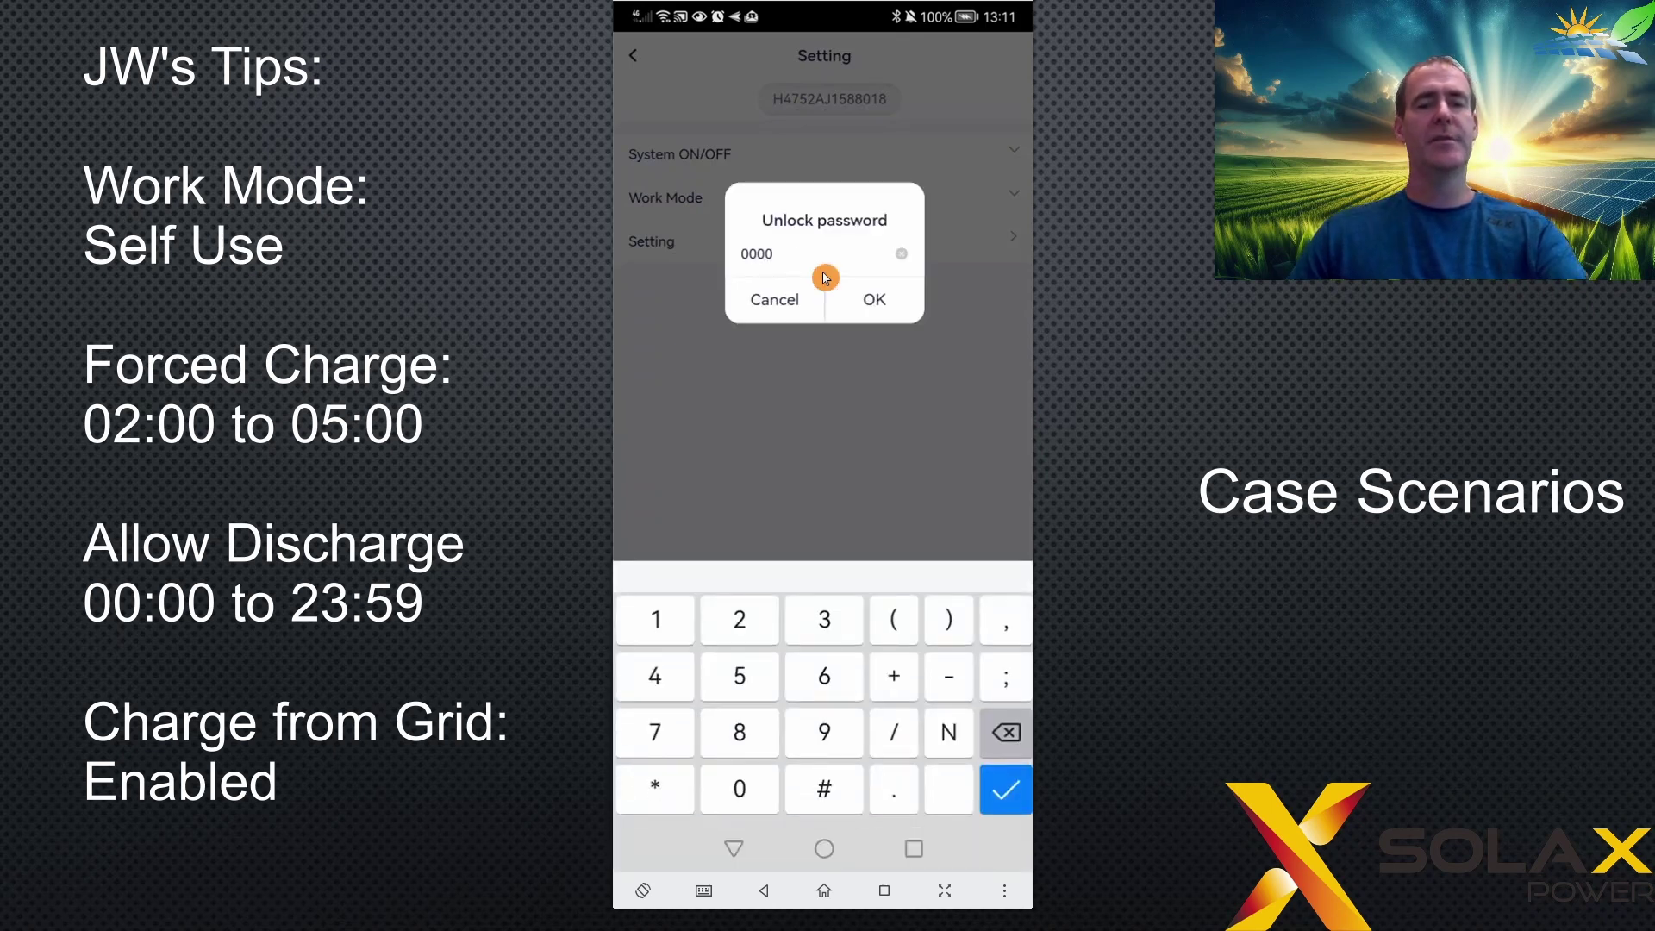
key(Return)
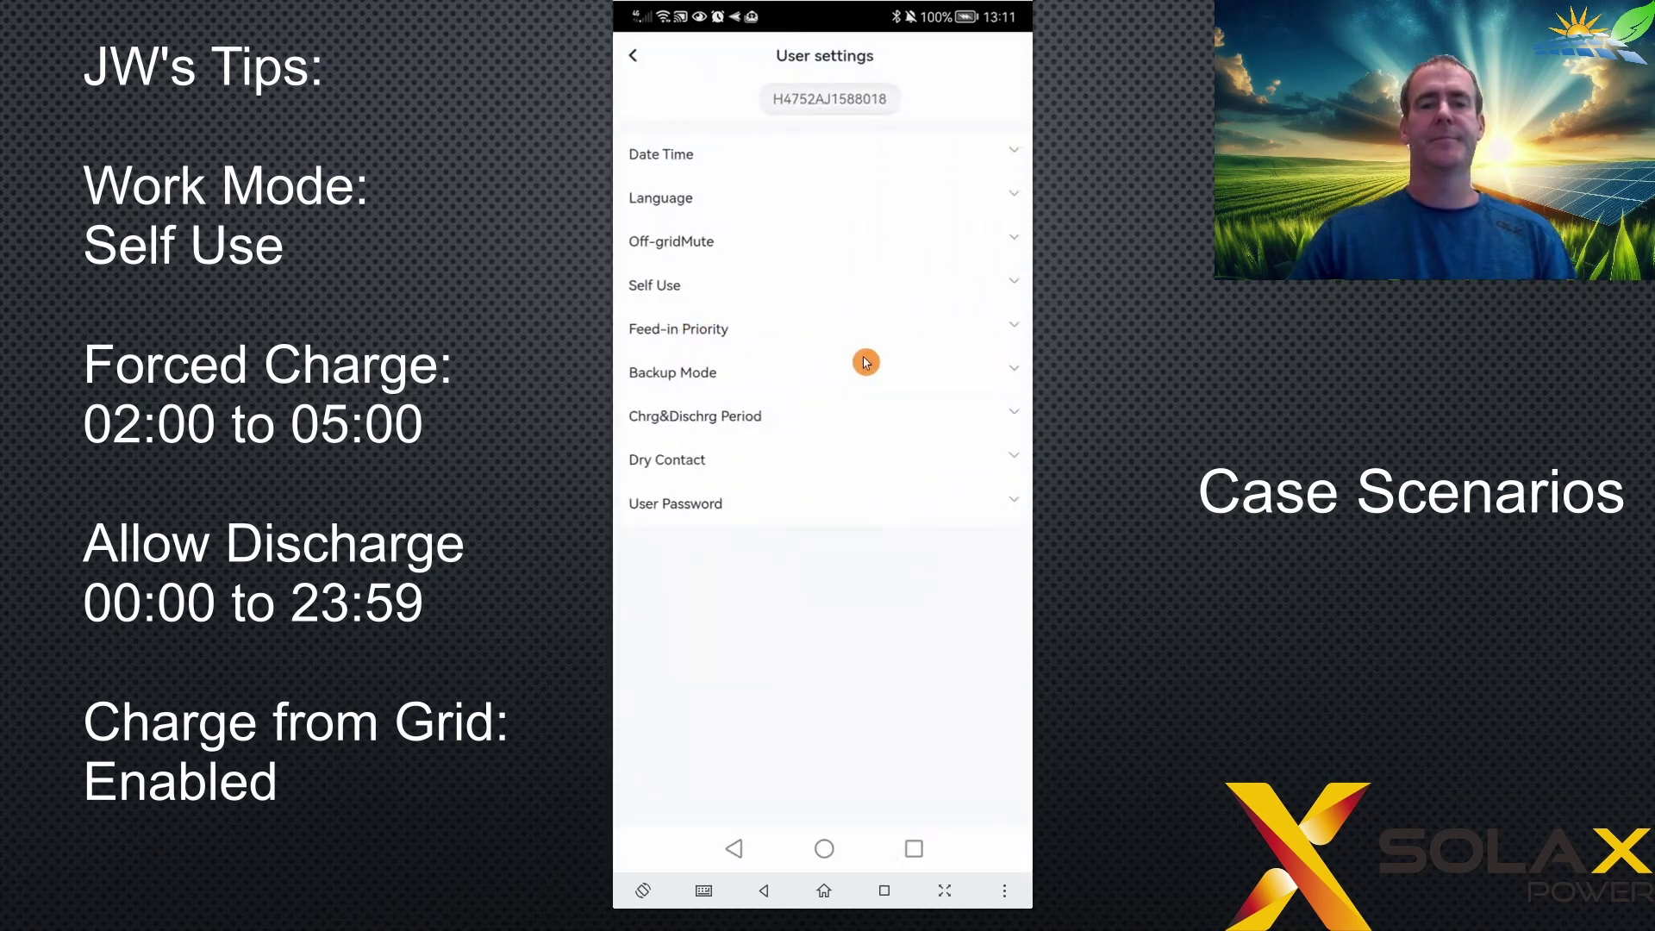
- Save Self Use's Charge from grid as Enable, then view the charge and discharge periods
click(767, 293)
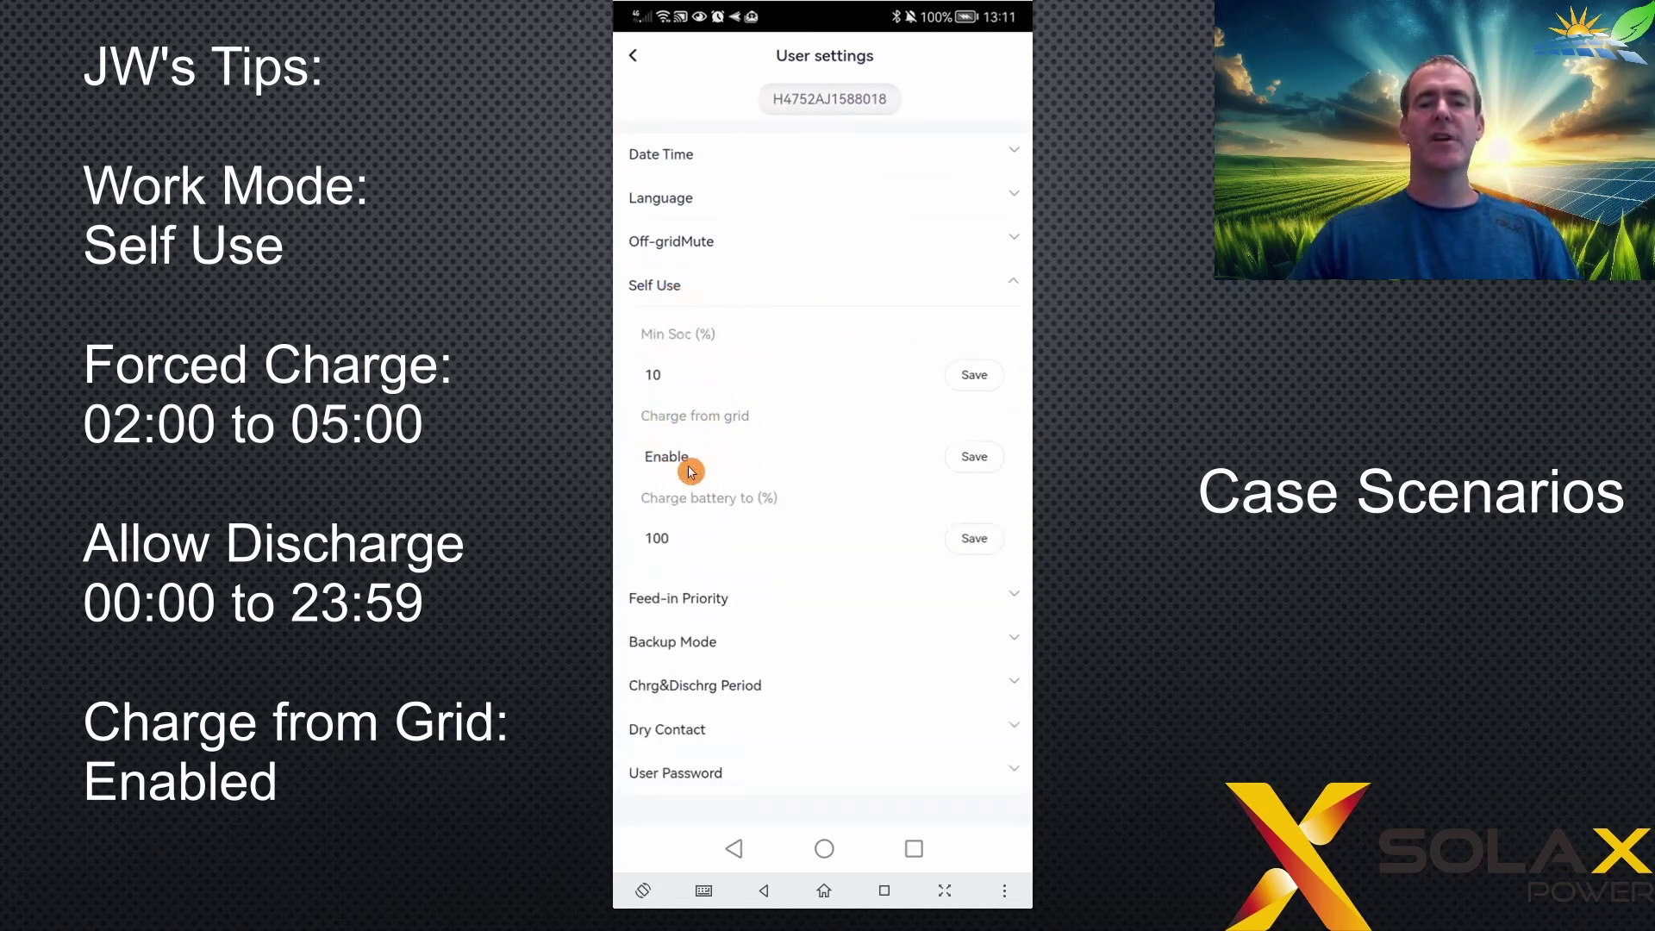
click(964, 462)
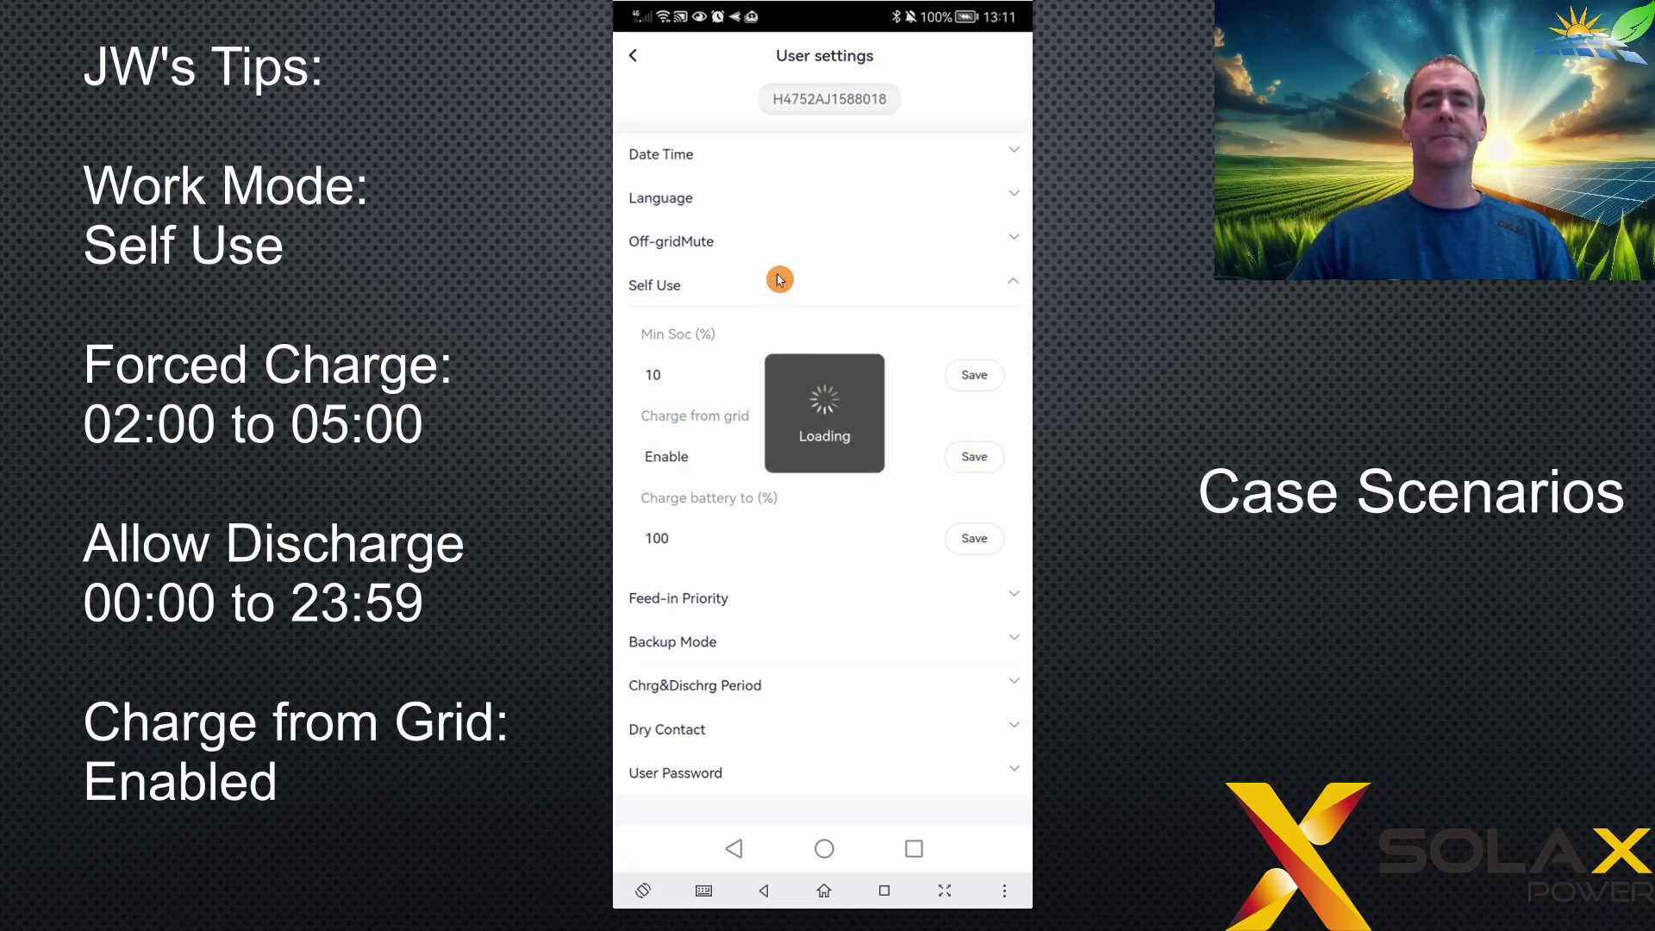
click(1006, 282)
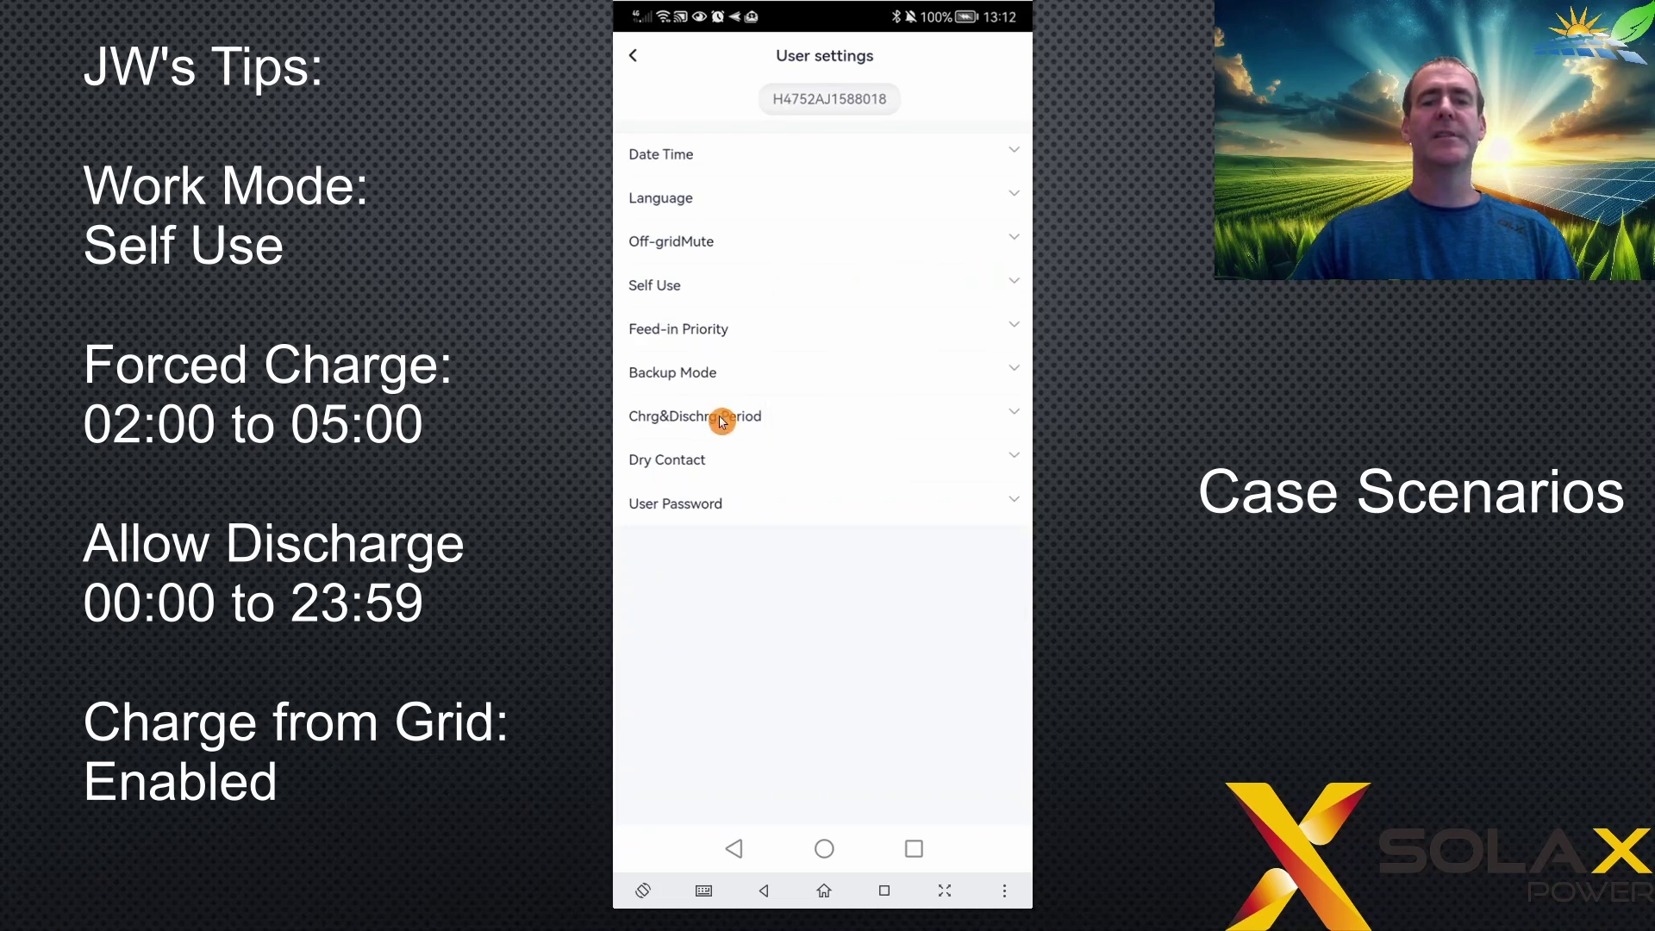
click(723, 422)
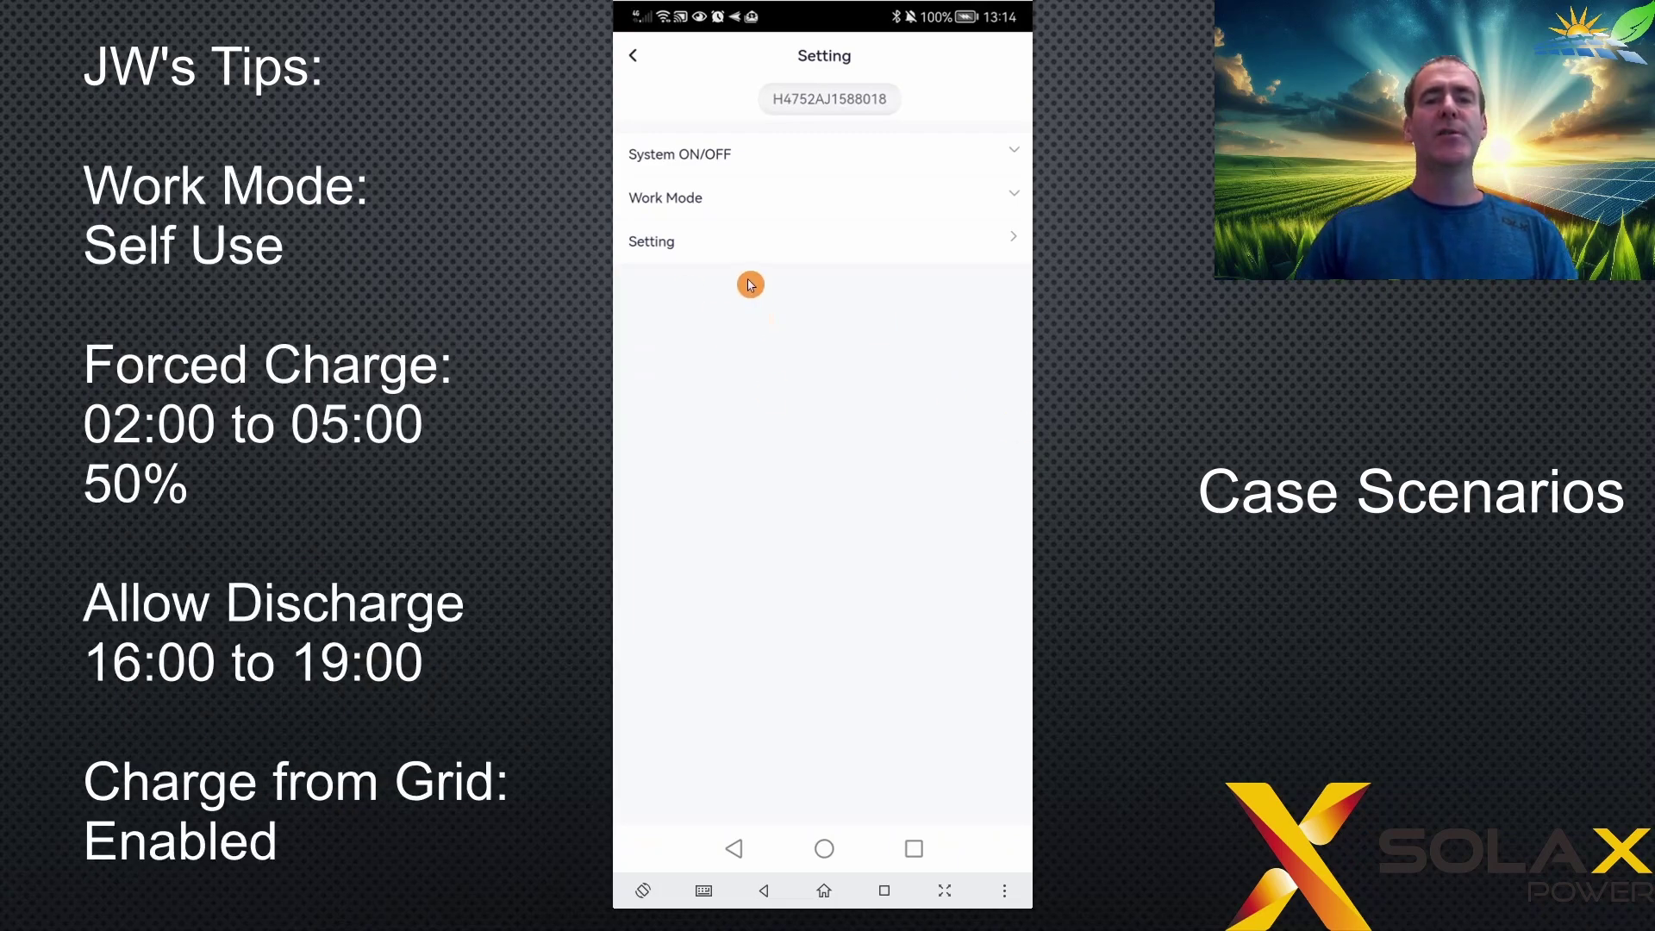
- Check the work mode and unlock User settings with the inverter password
click(767, 206)
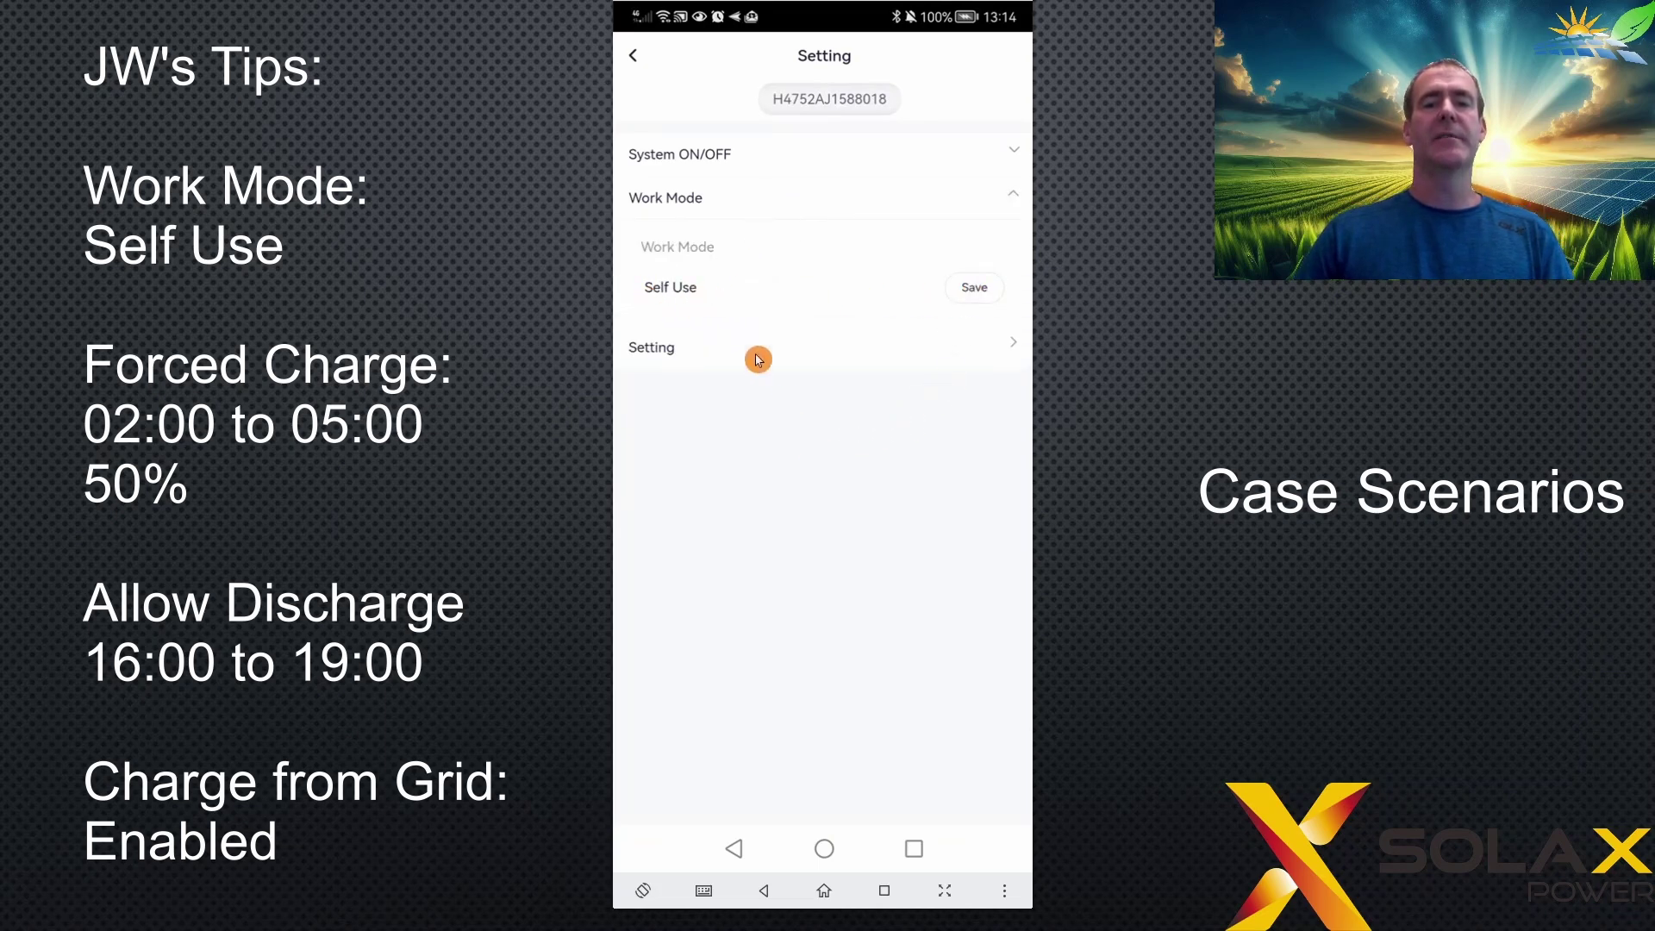
click(697, 197)
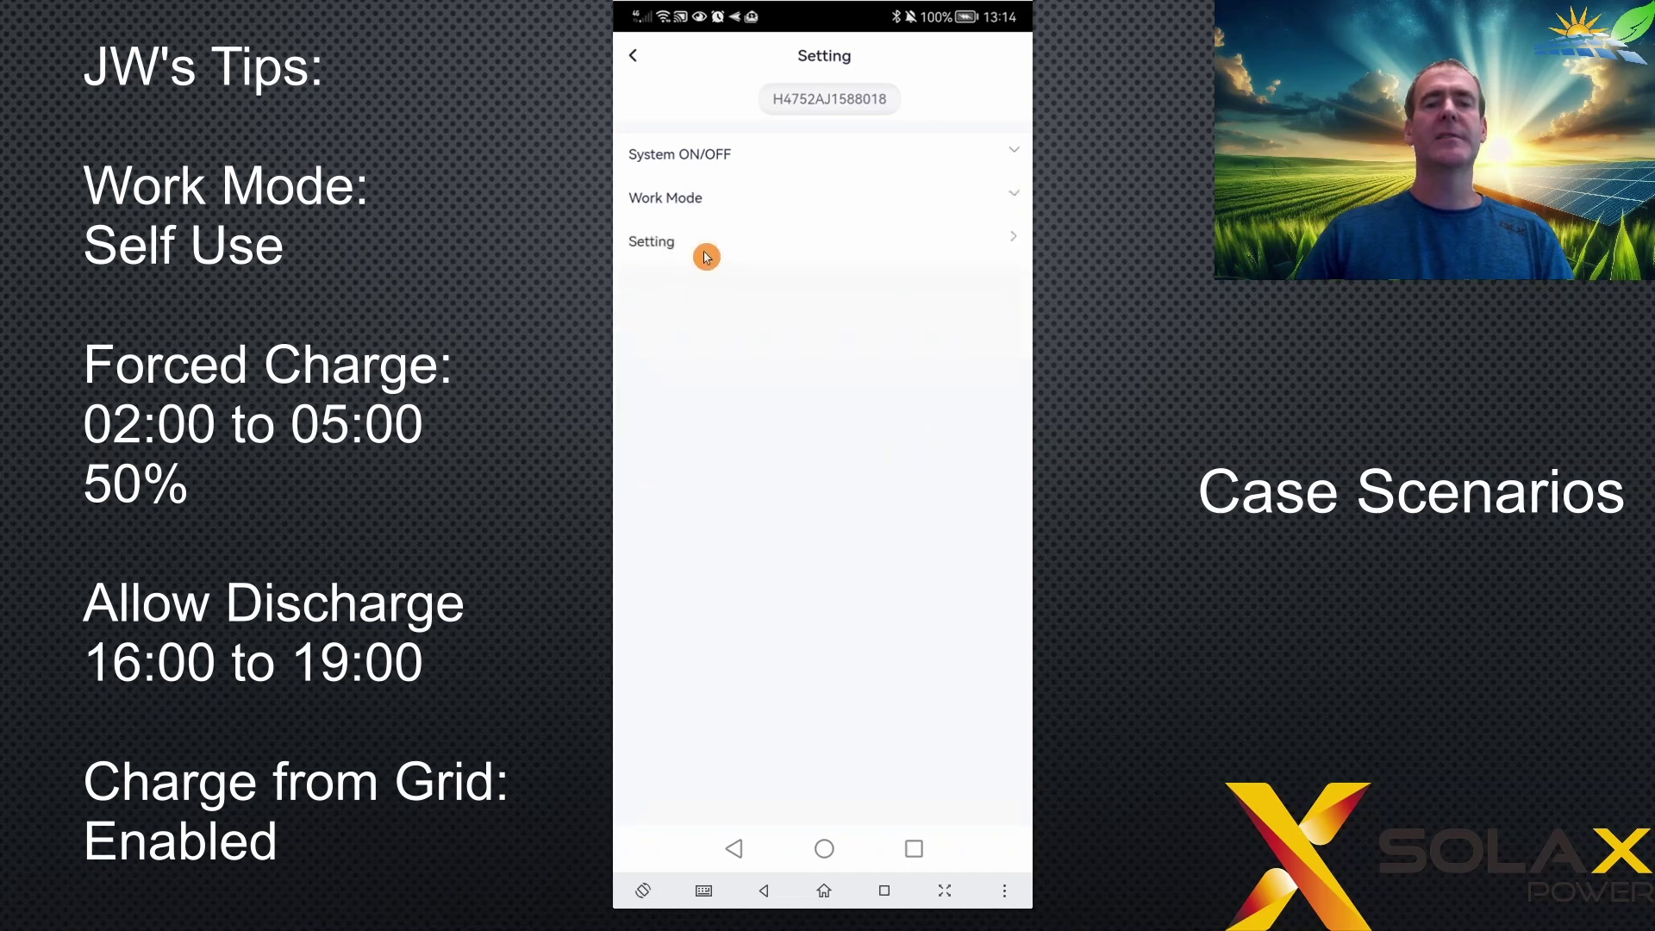
click(706, 257)
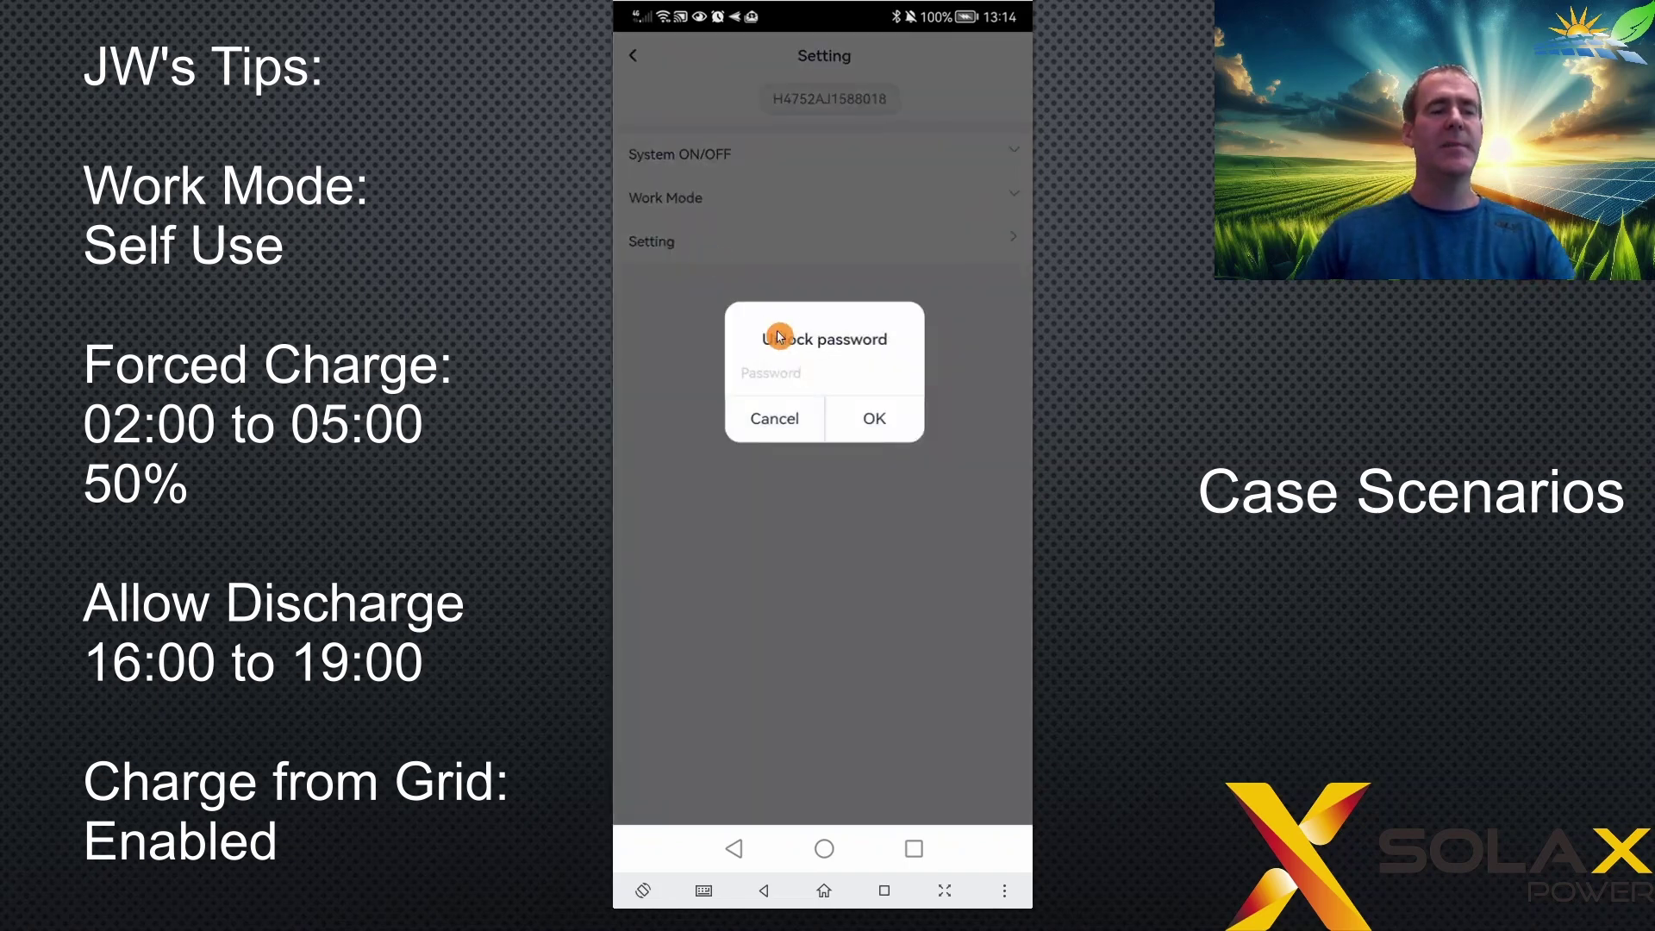
text(000)
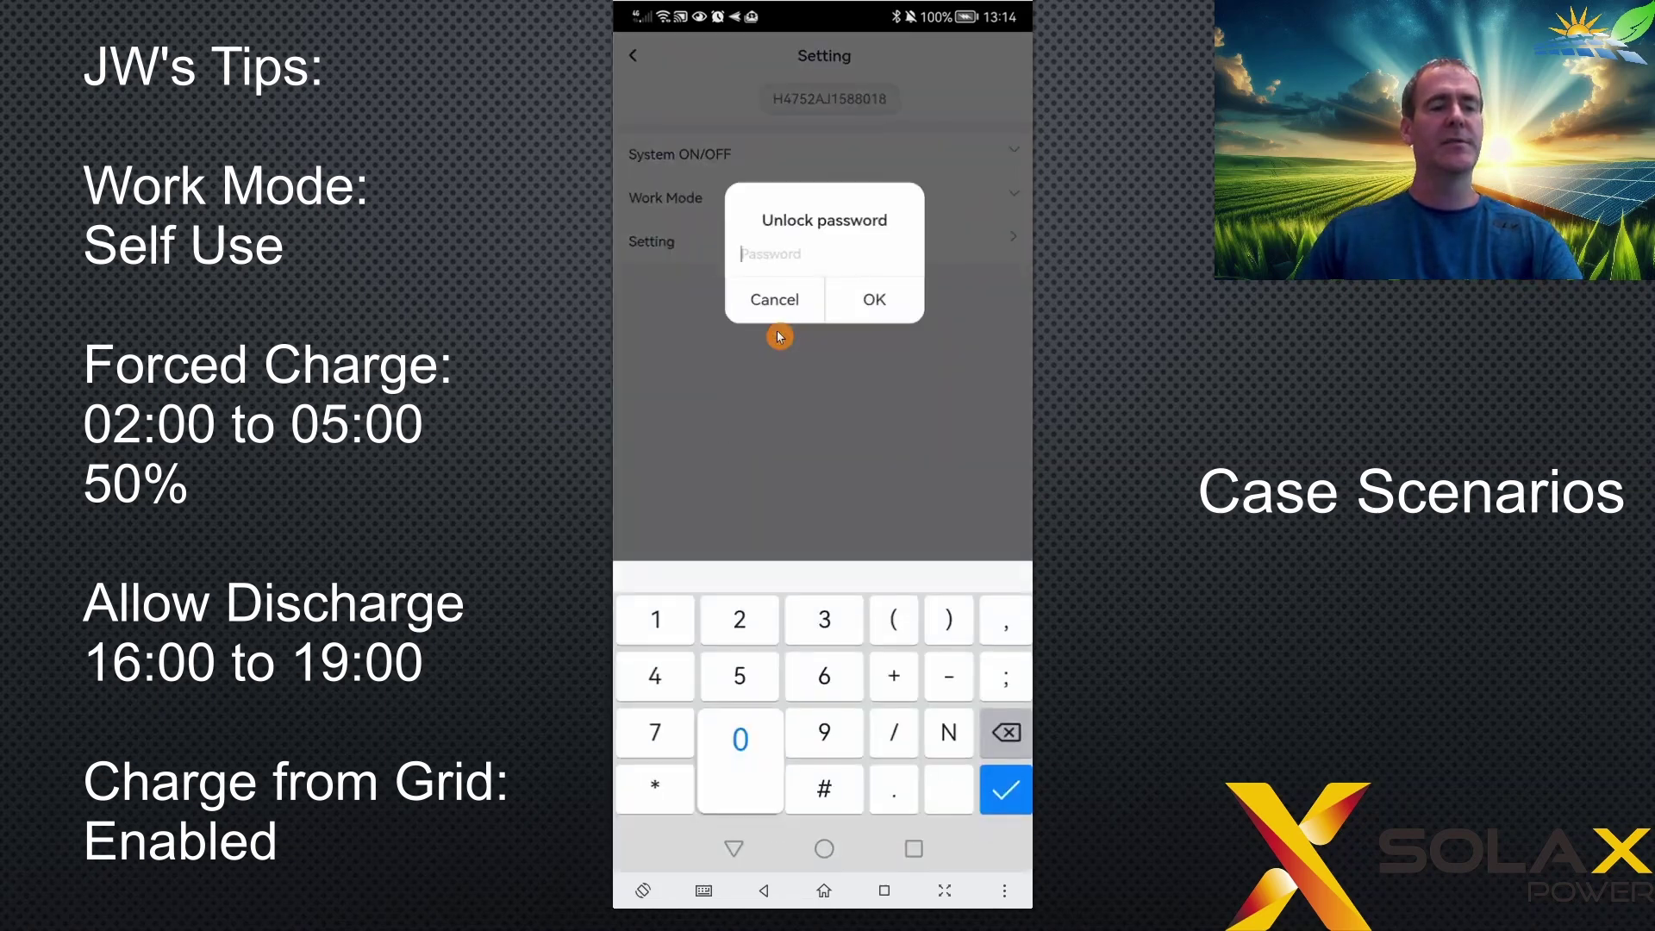
text(0)
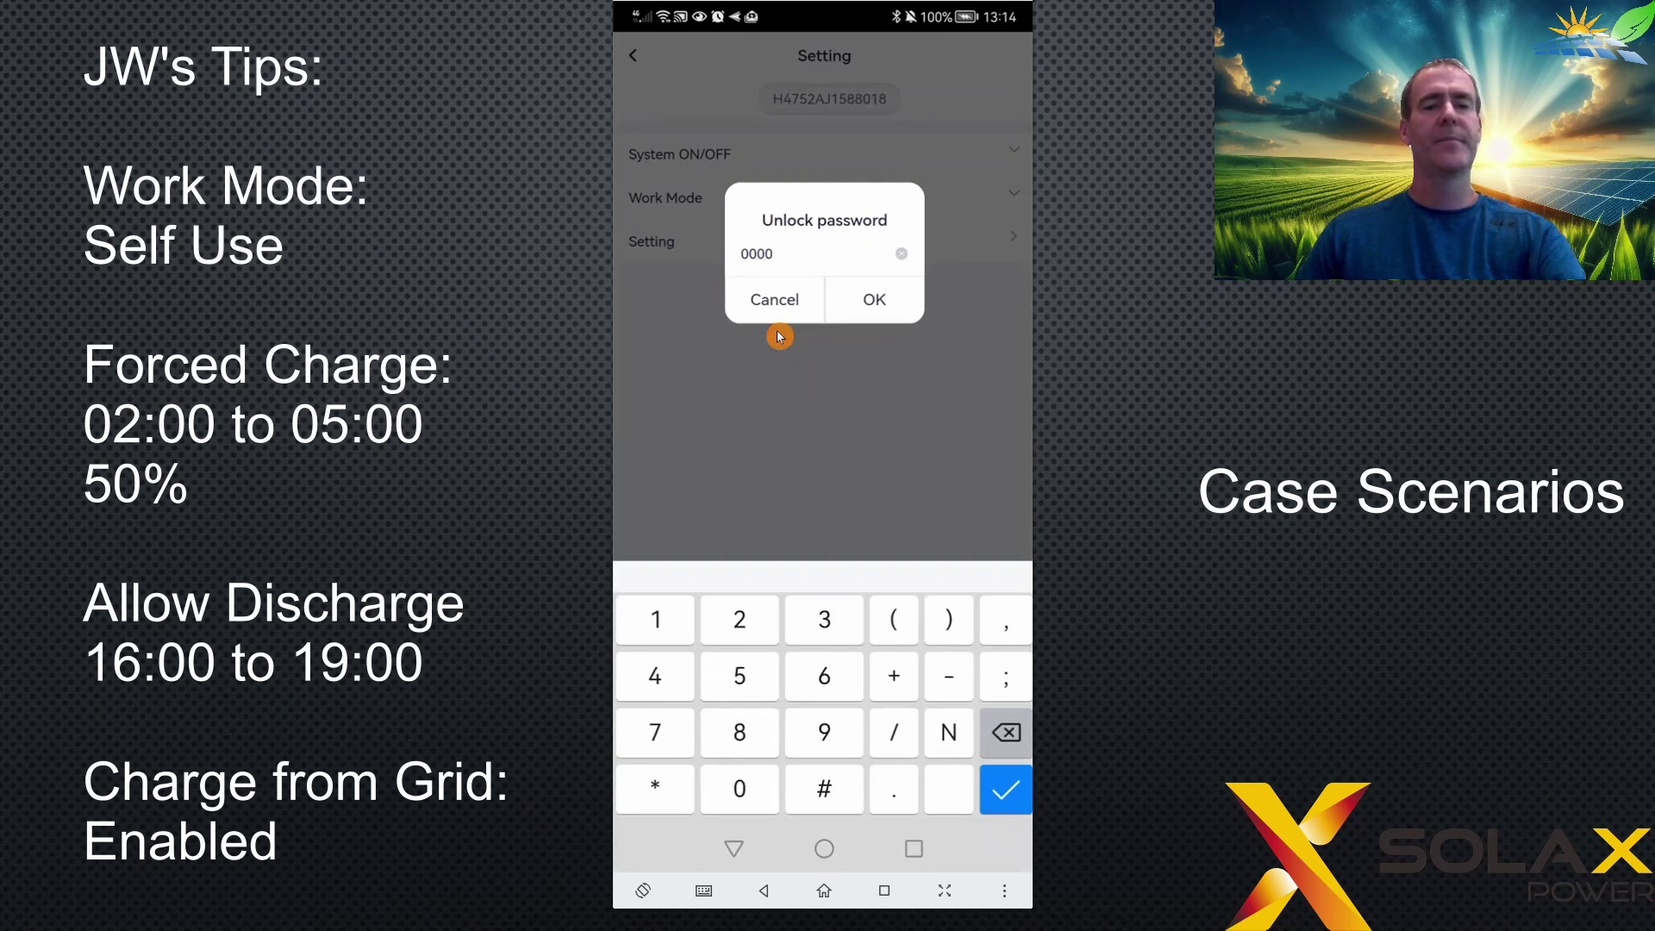
click(907, 306)
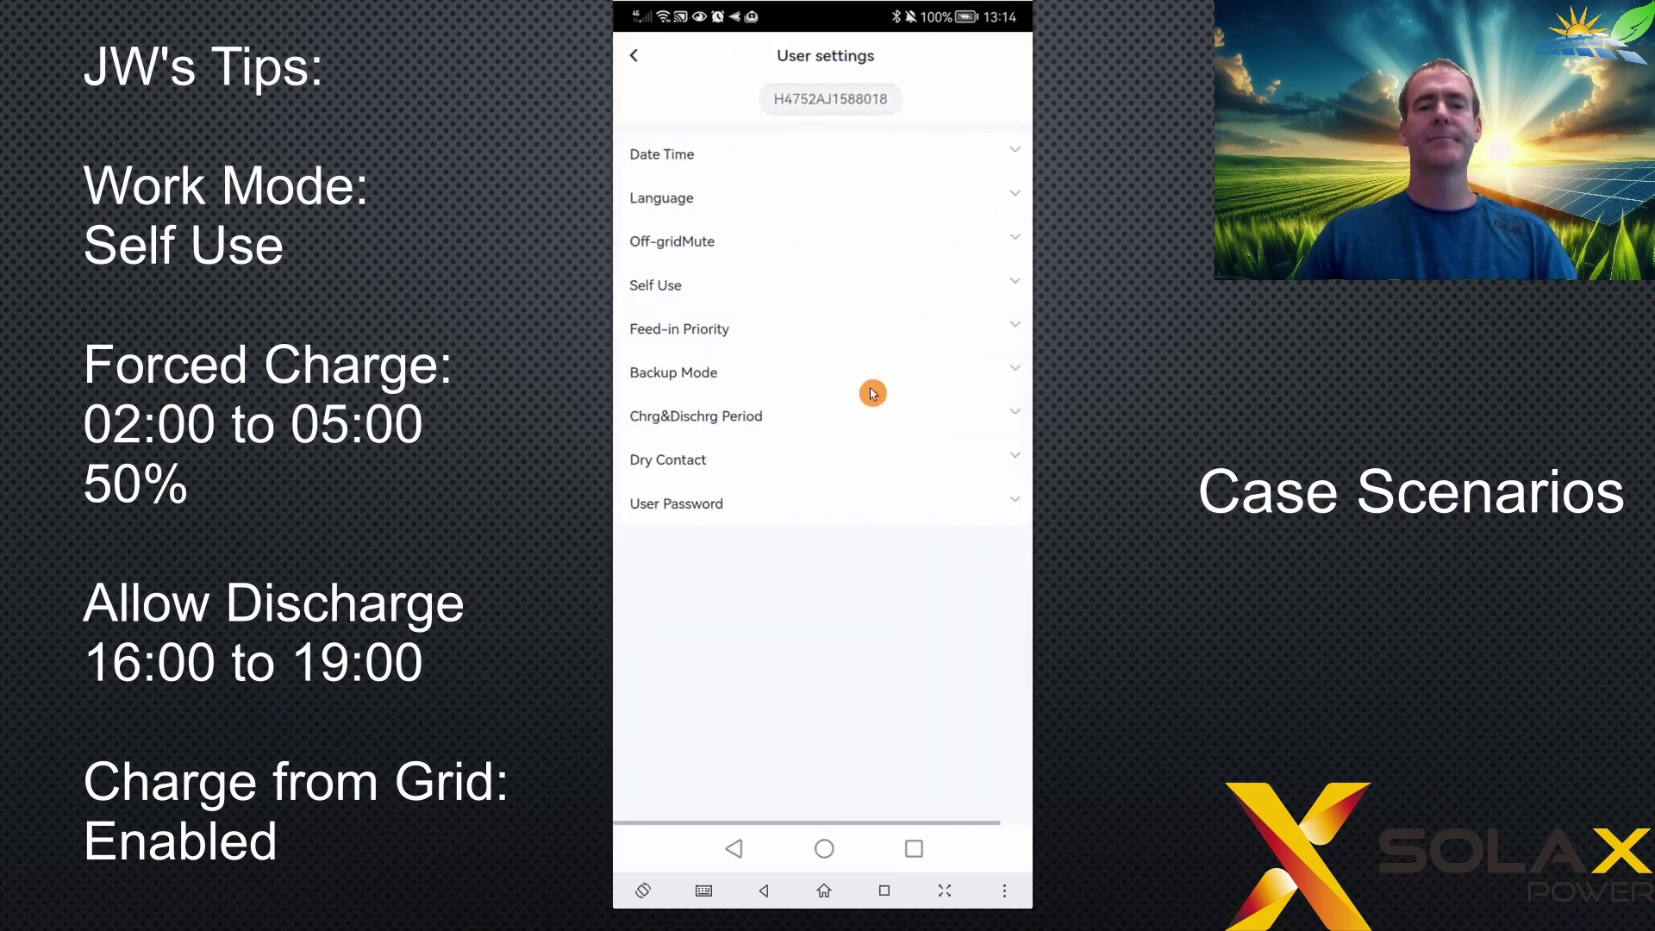
- Set Self Use's Charge from grid to Enable and save it
click(811, 300)
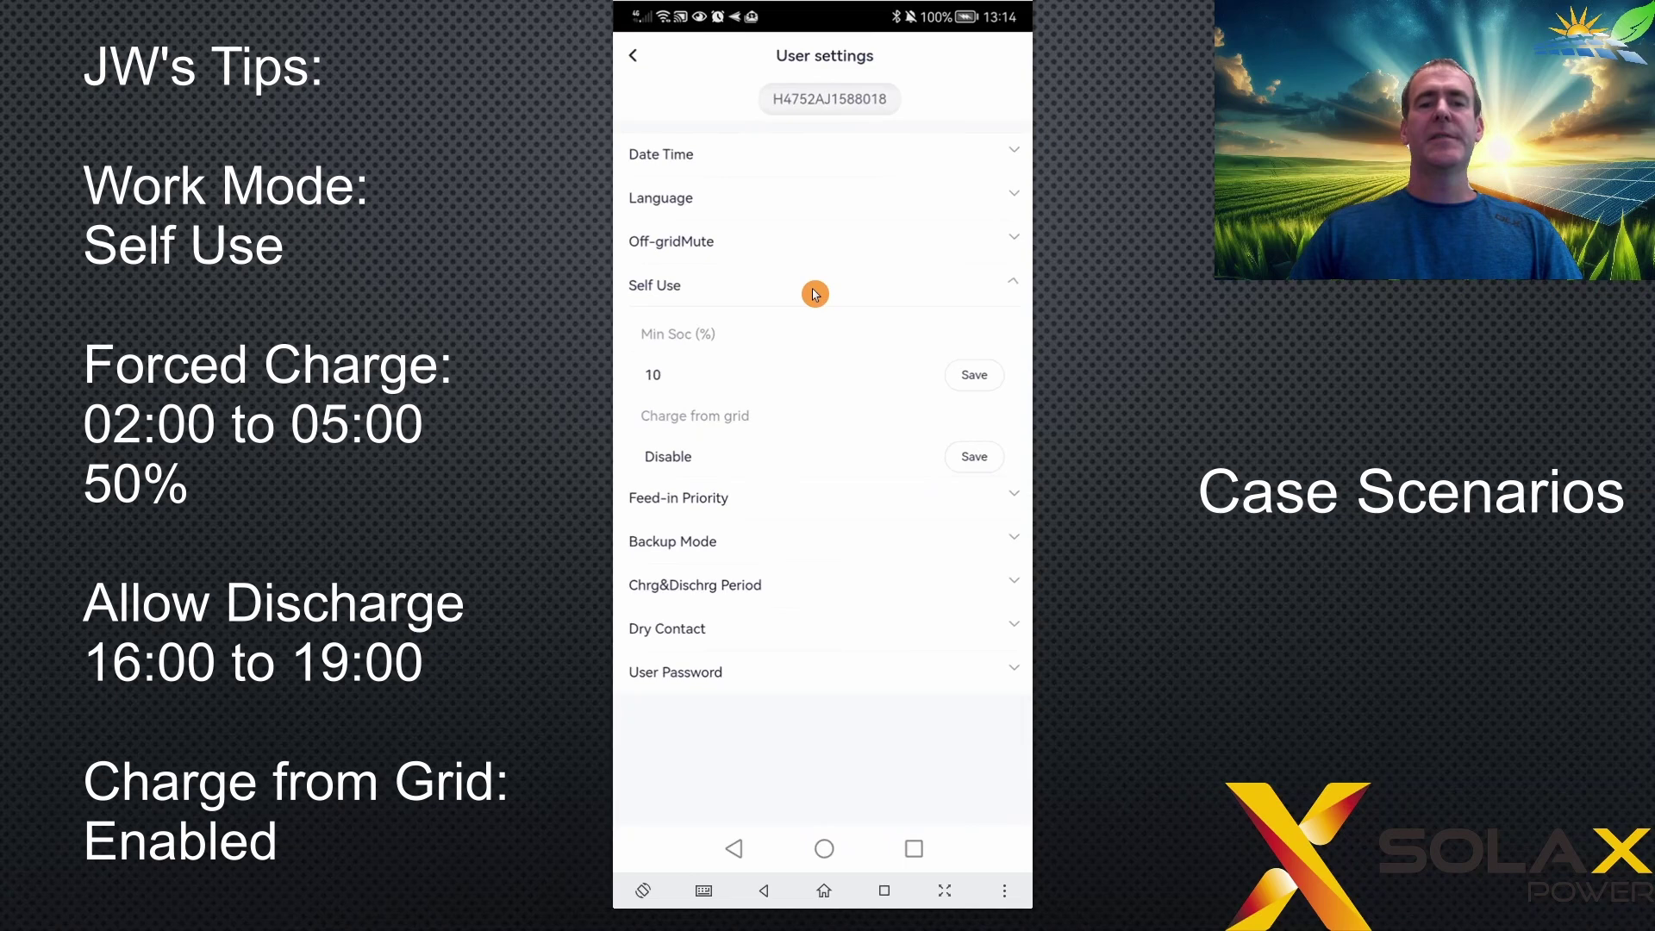
click(689, 466)
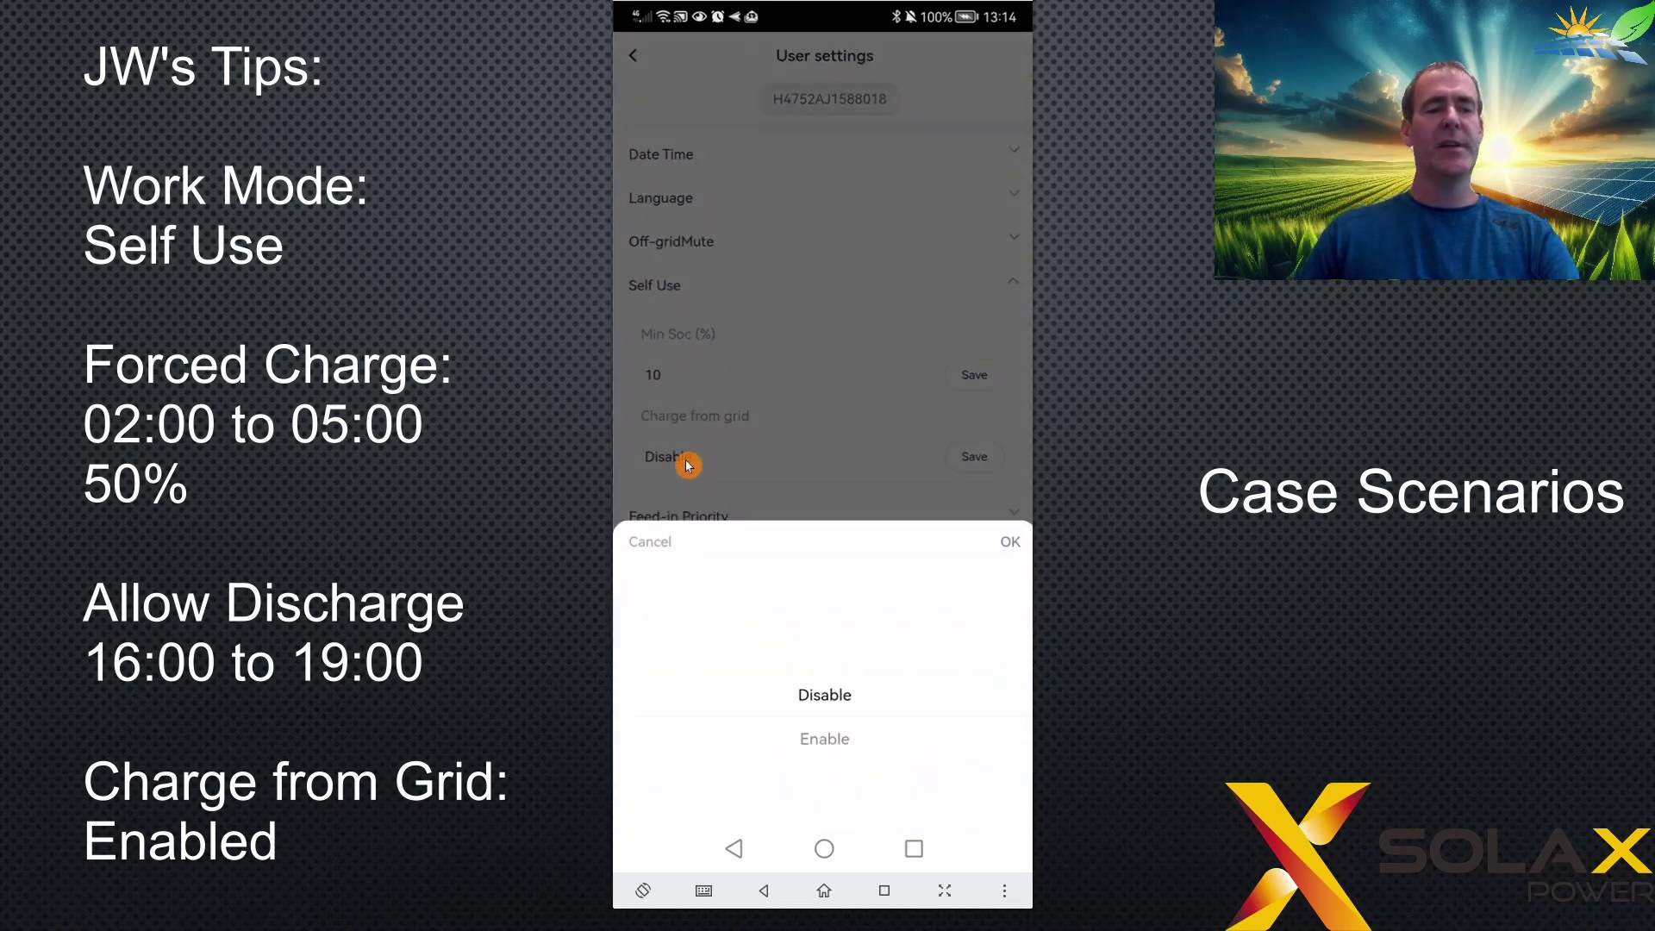
scroll(689, 465, down, 1)
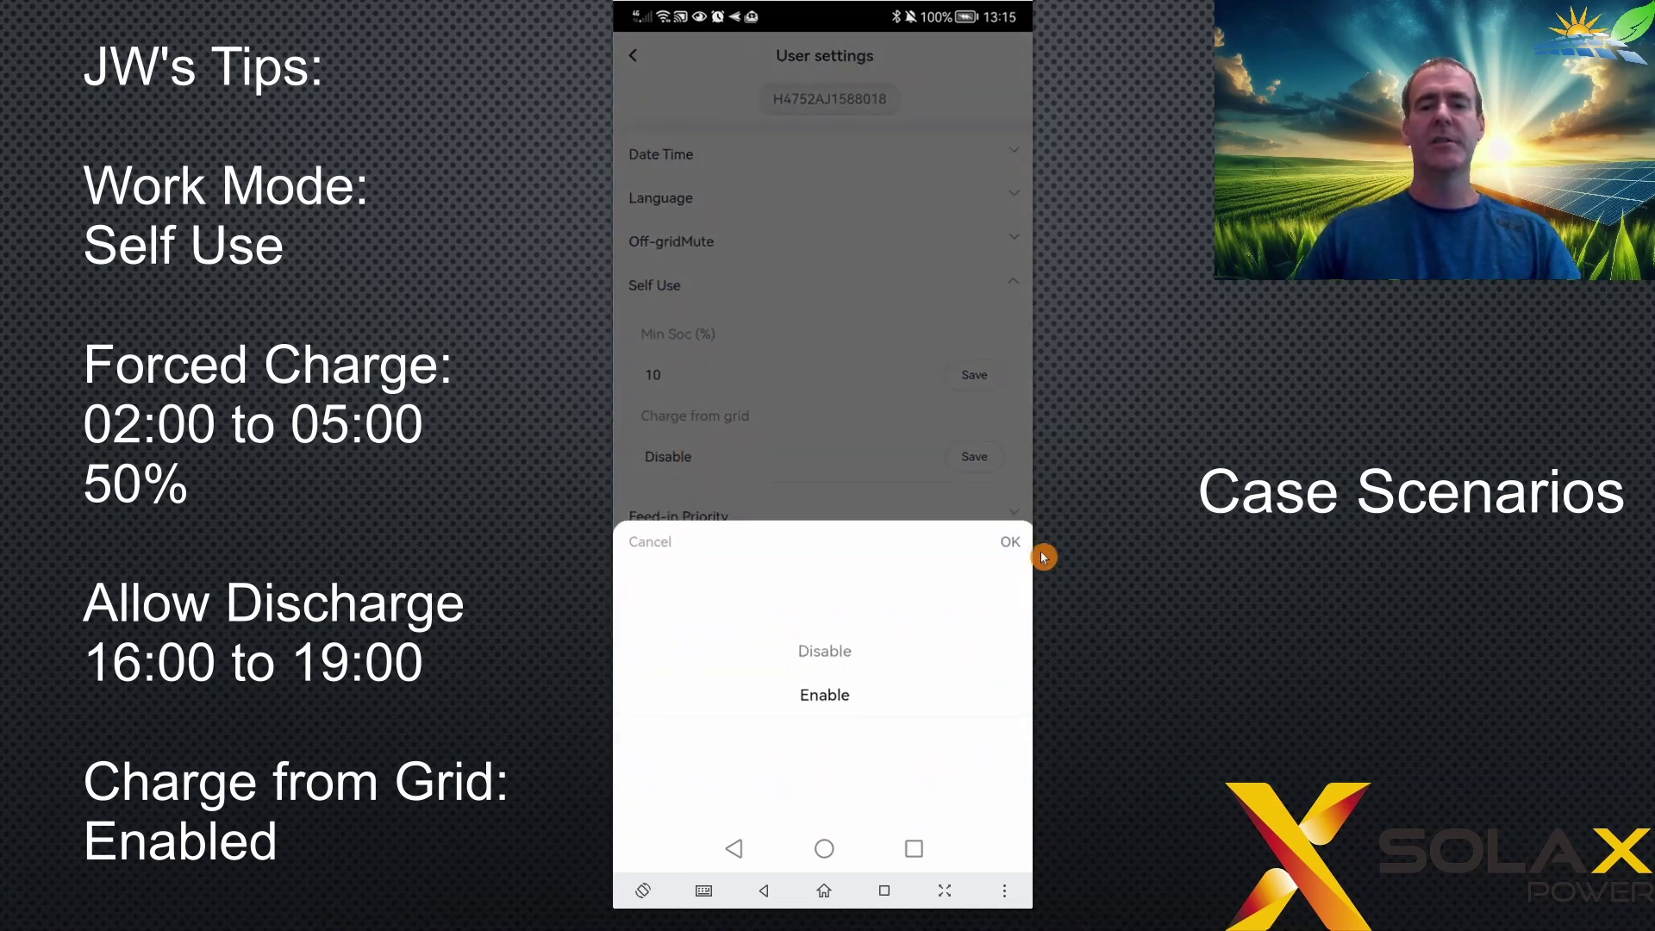
click(1019, 548)
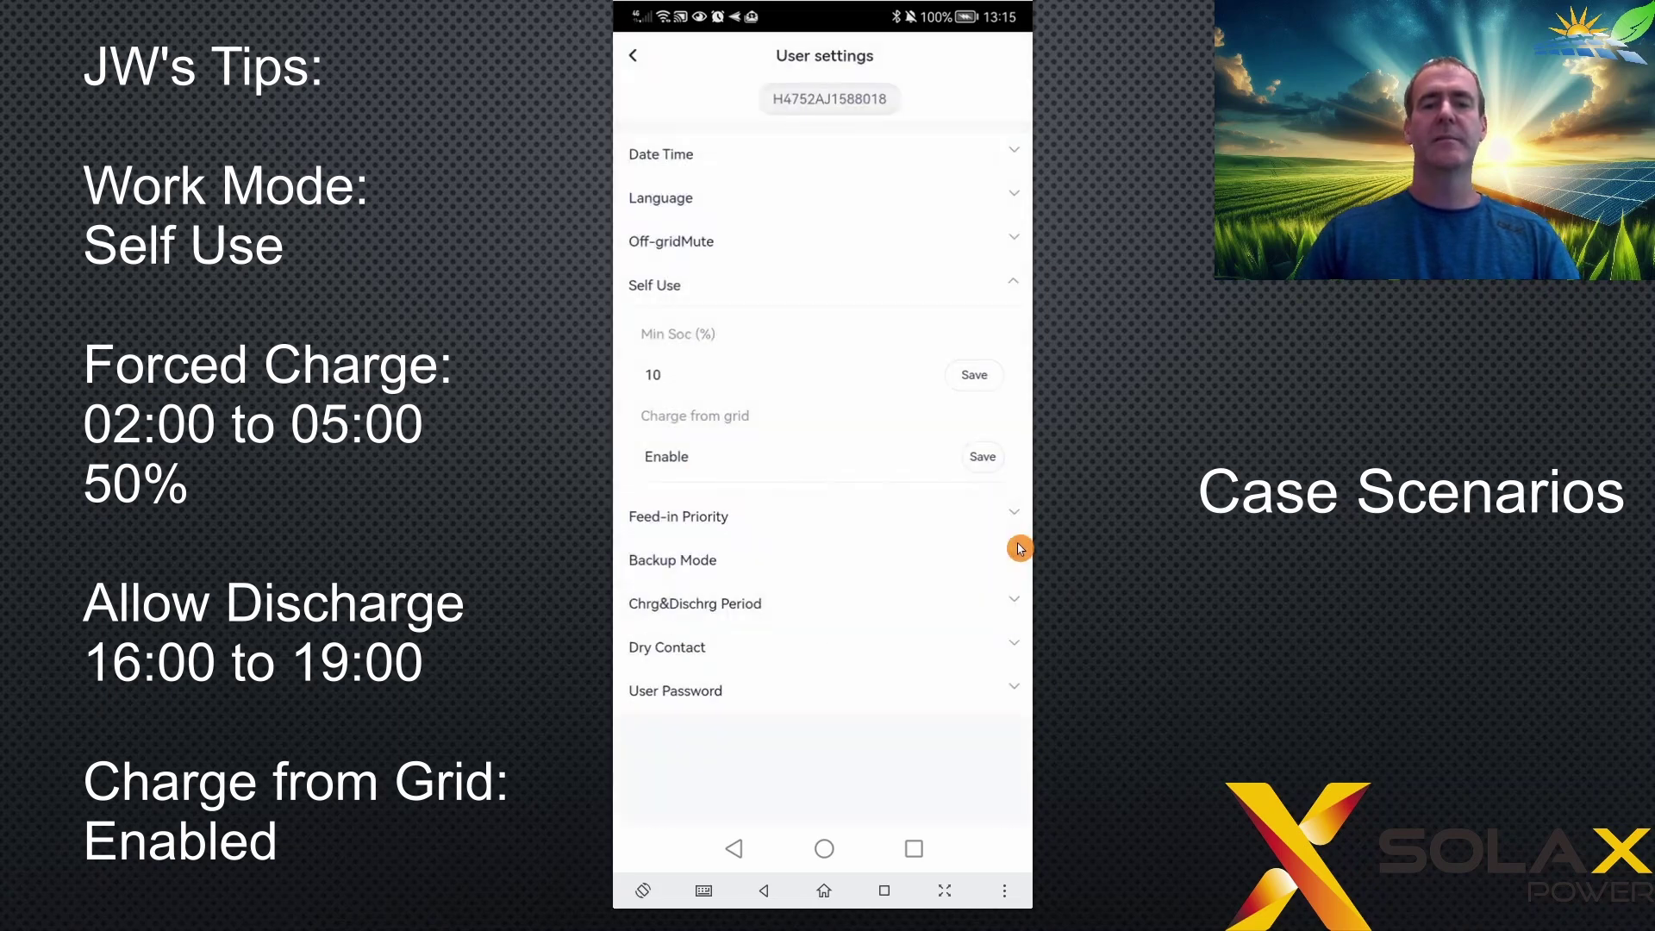
click(983, 460)
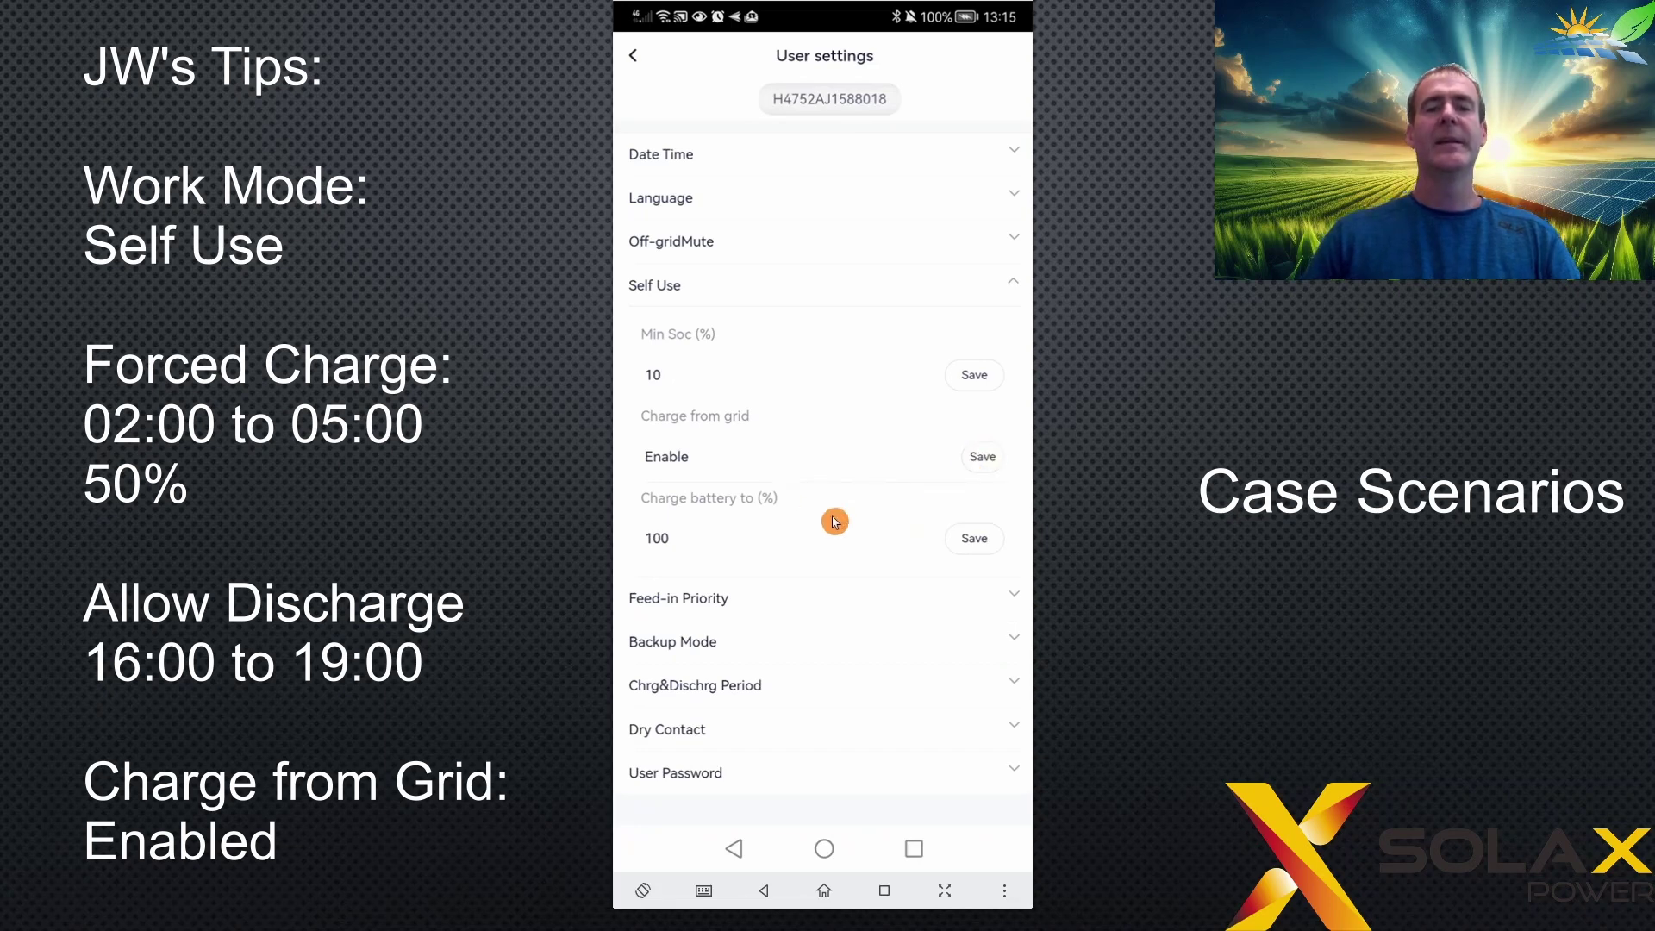
- Change Charge battery to (%) from 100 to 50 and save it
click(712, 547)
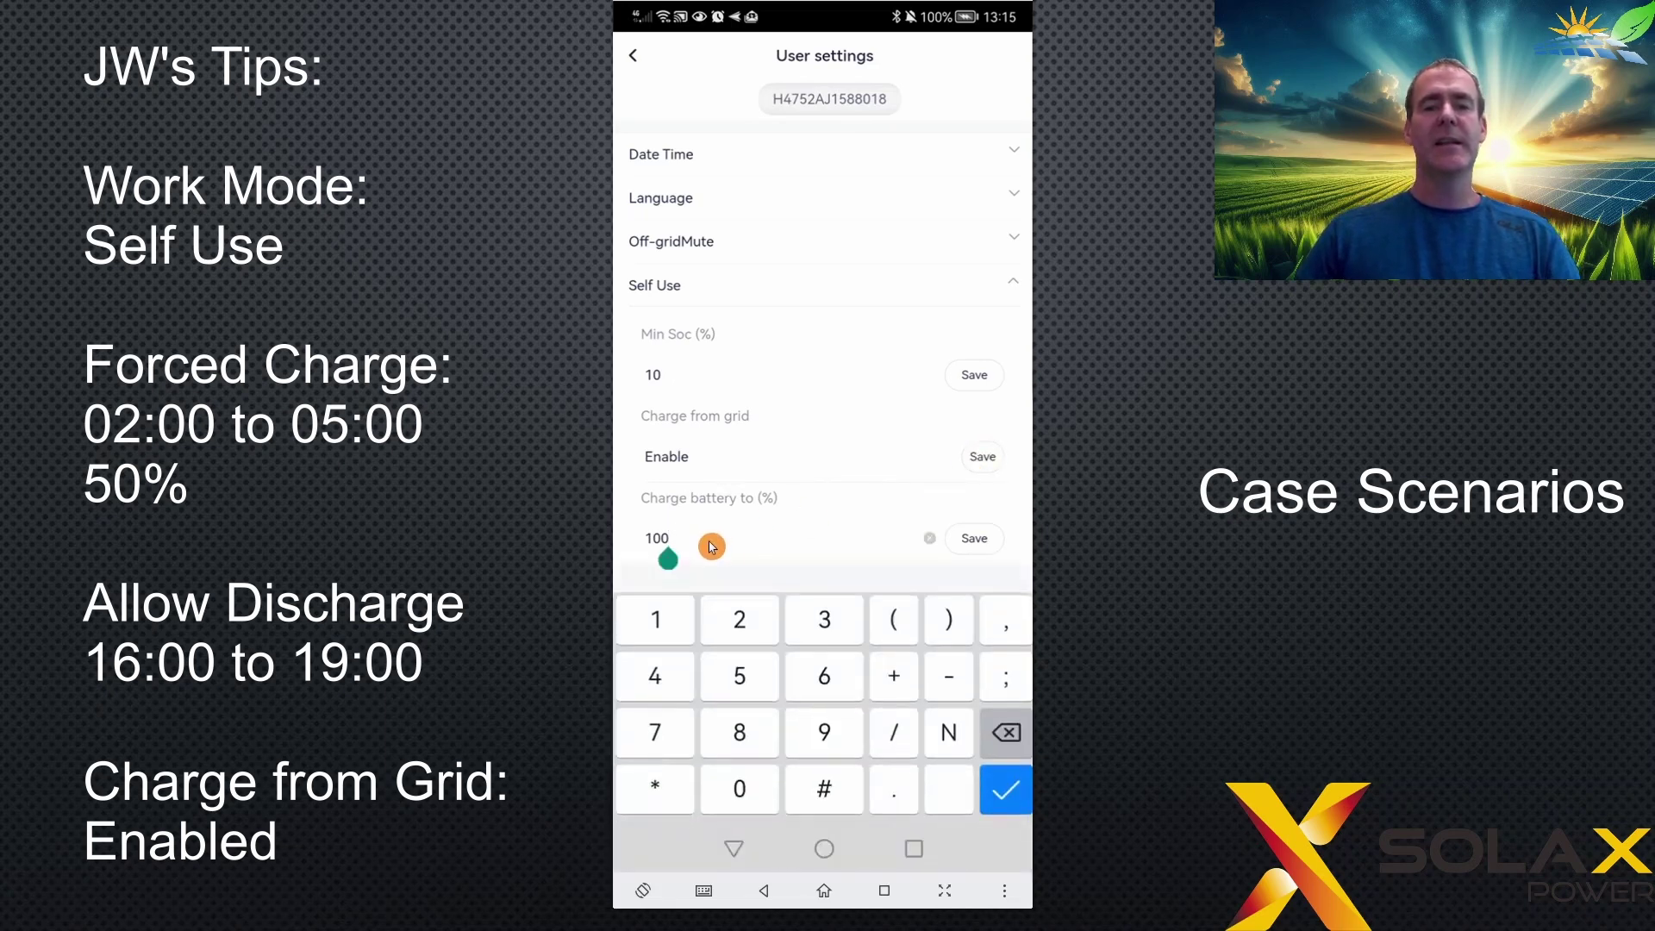
click(1007, 734)
click(1007, 733)
click(1007, 734)
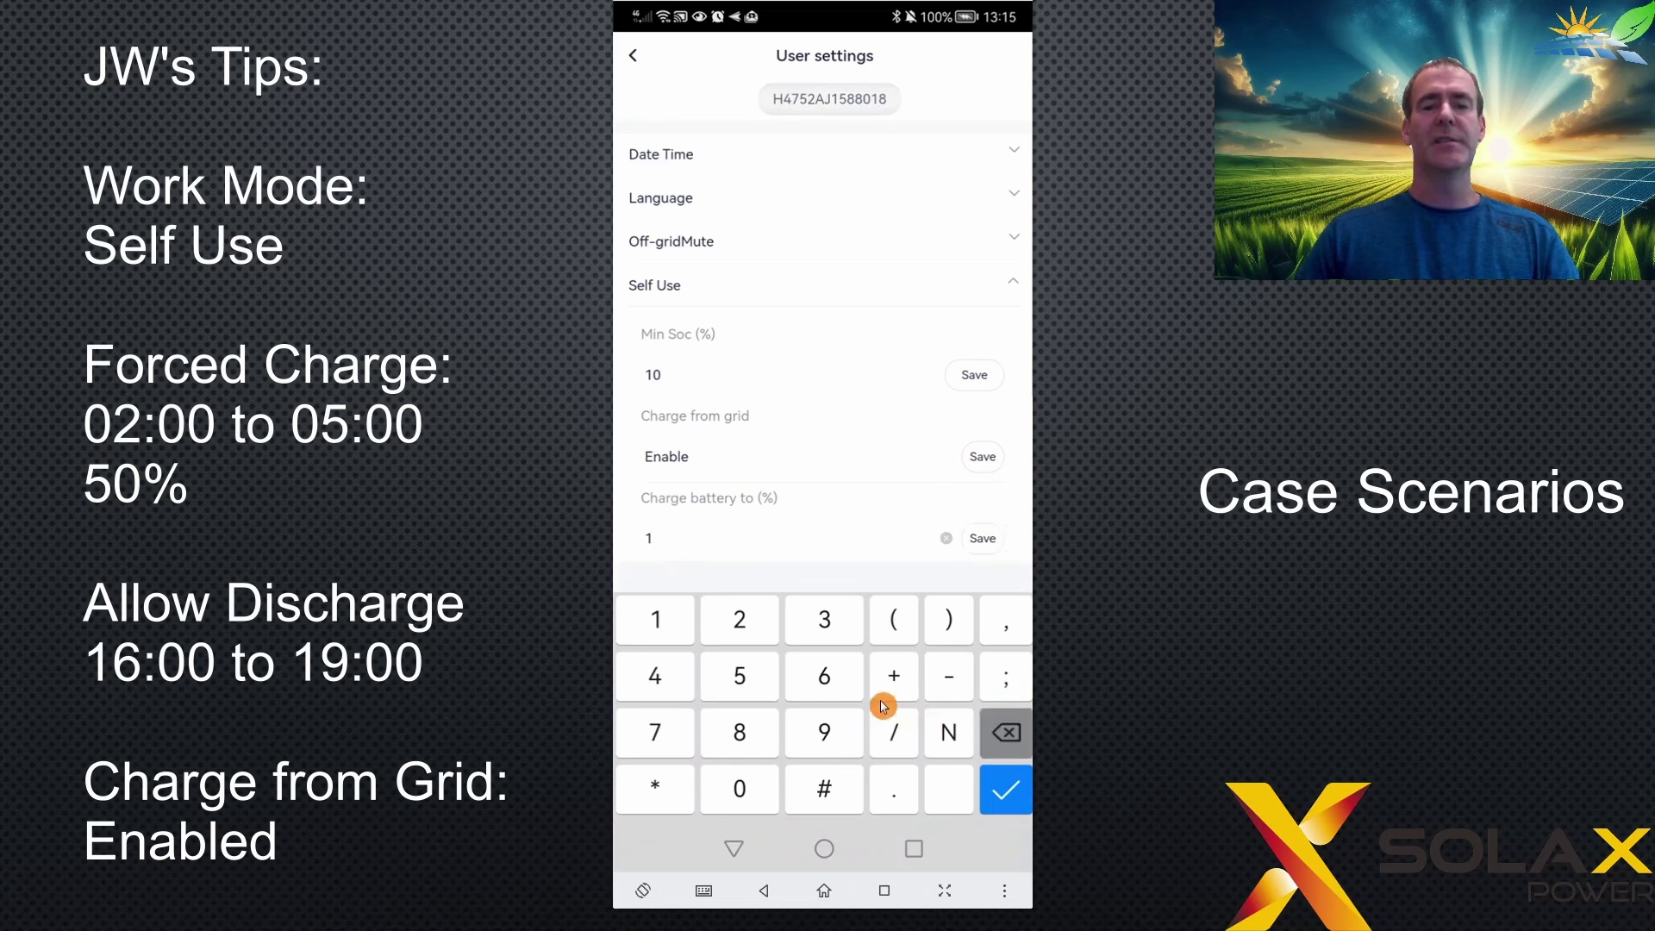
click(743, 676)
click(748, 791)
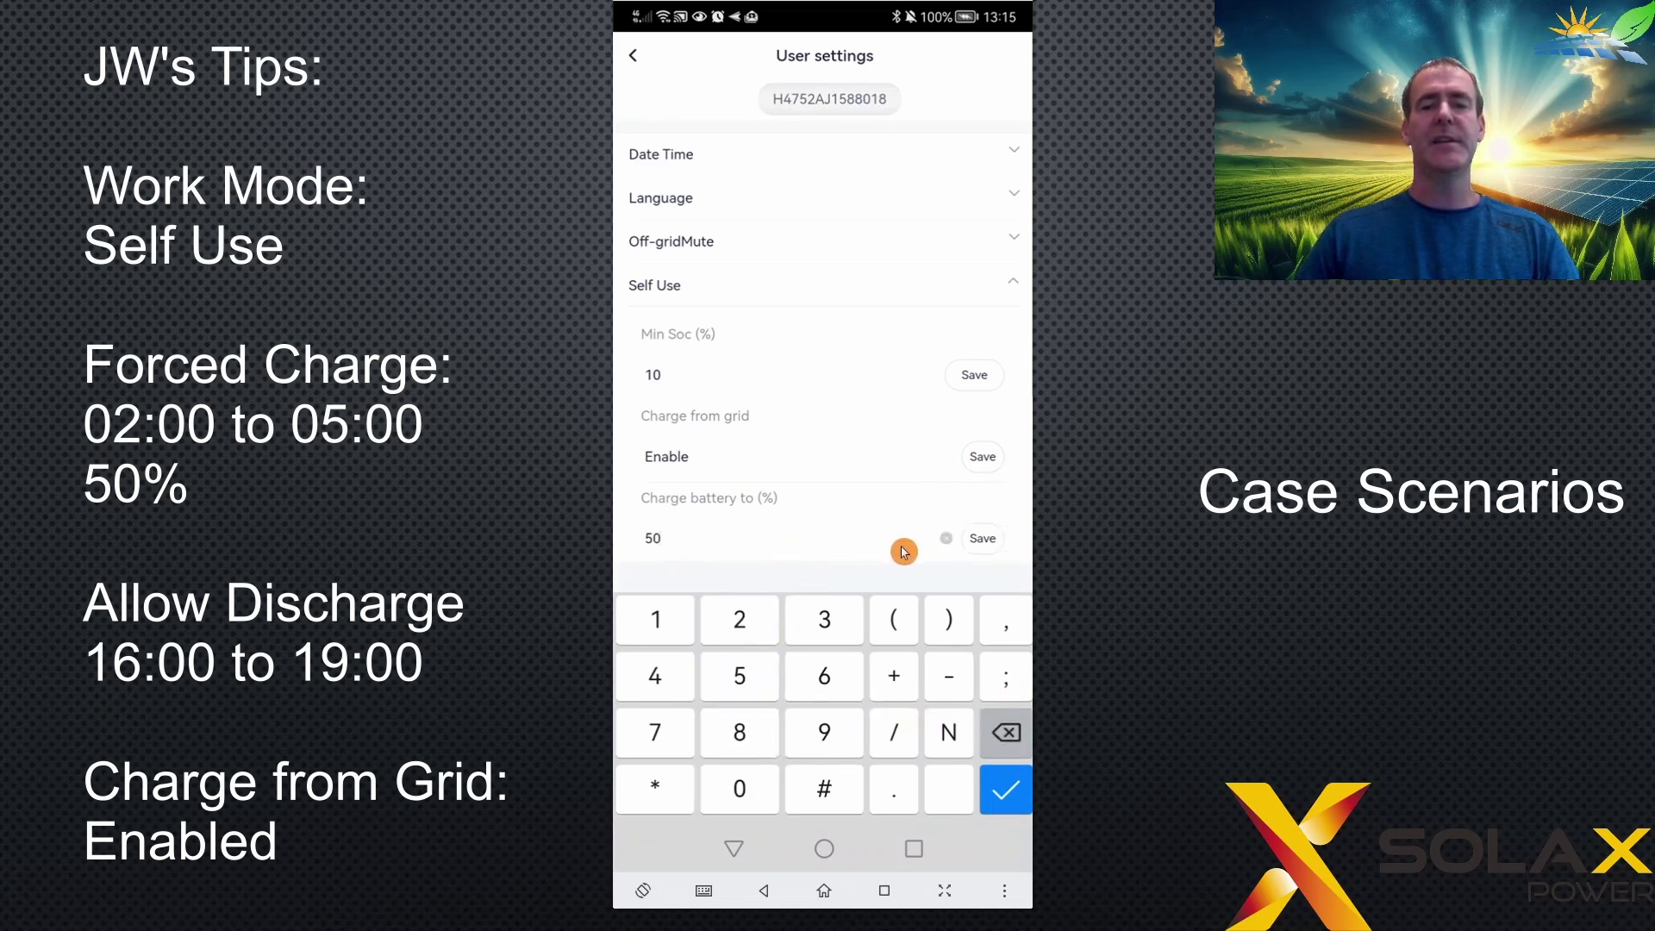
click(983, 543)
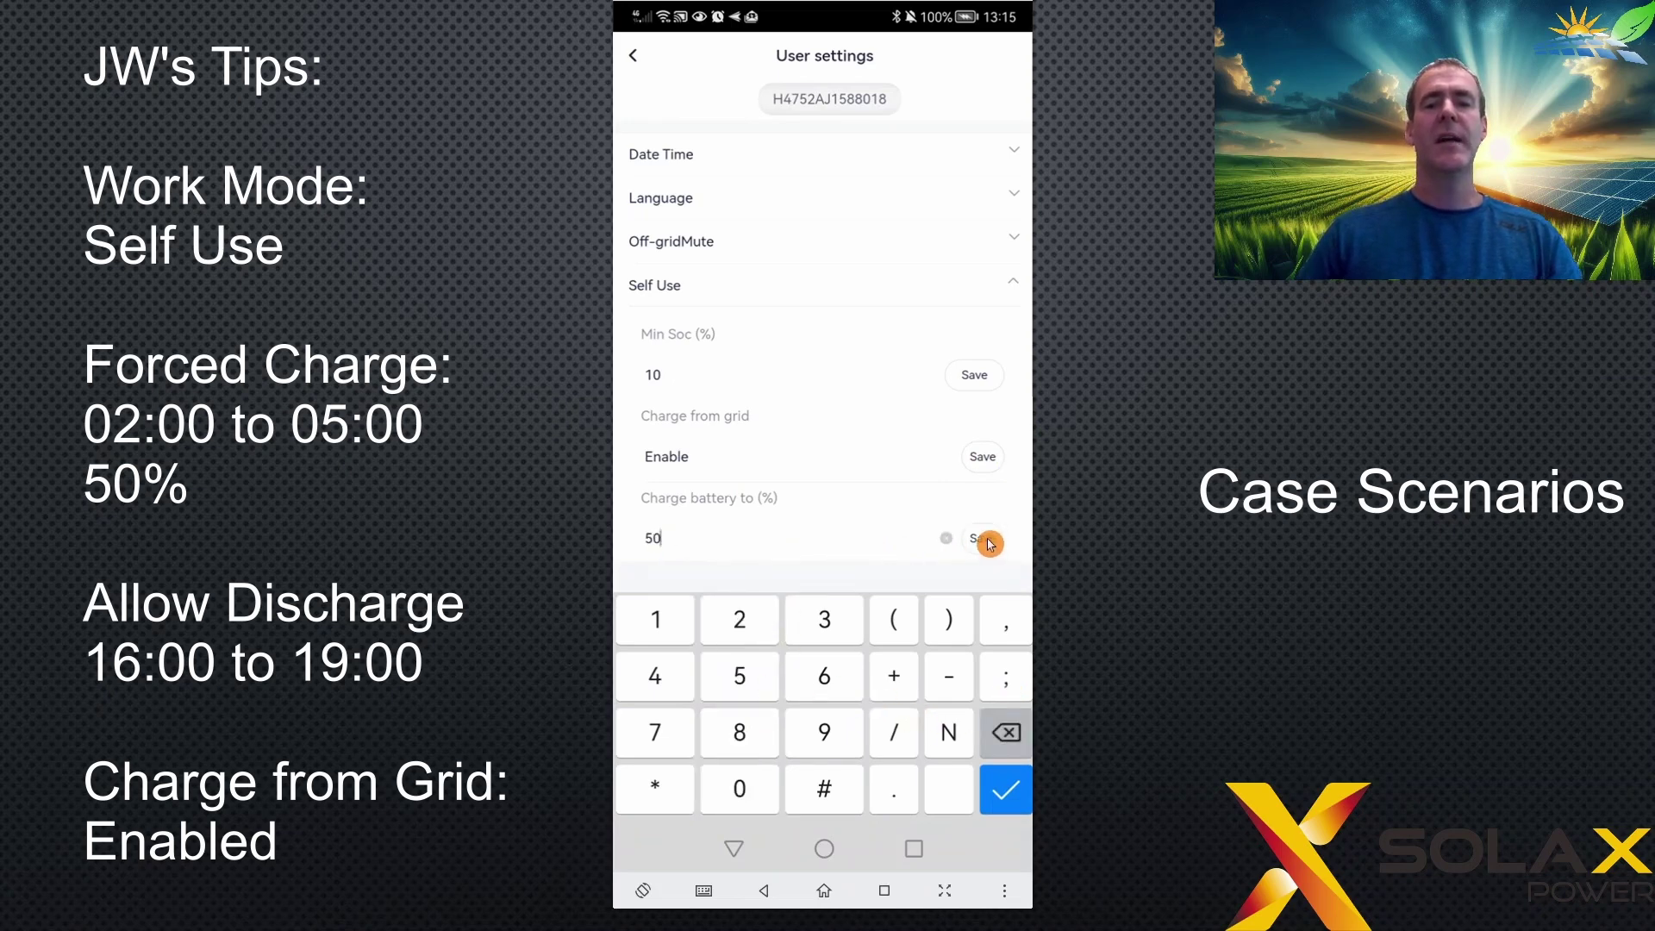
click(770, 288)
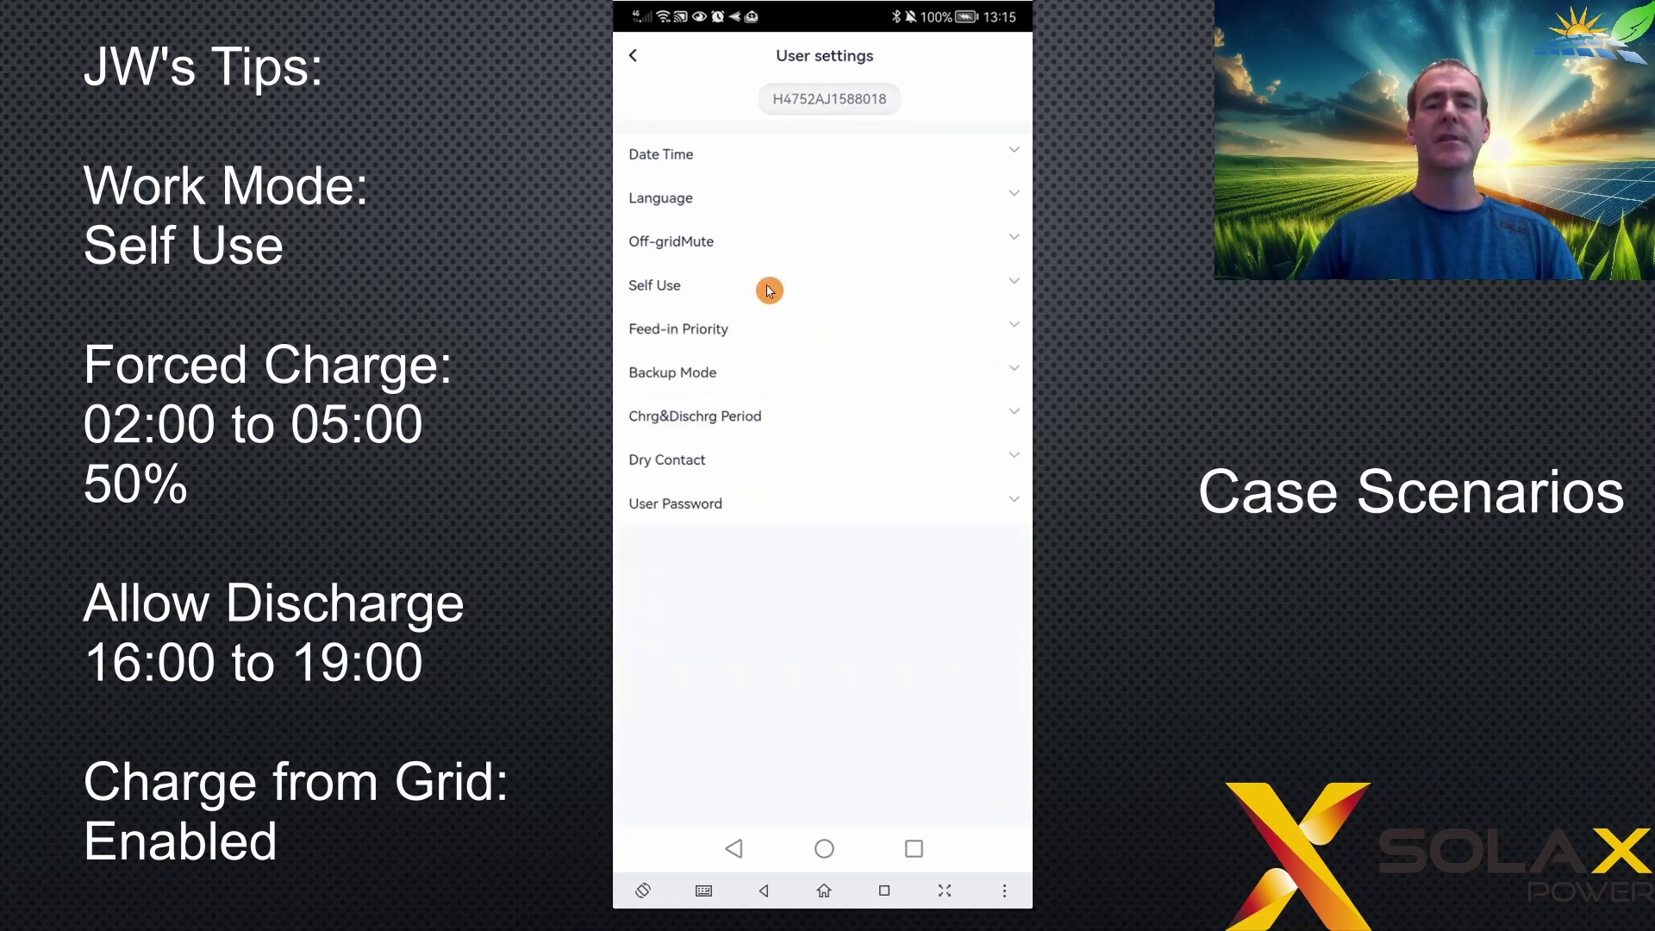
- Set and save the allowed discharge start time to 16:00
click(777, 426)
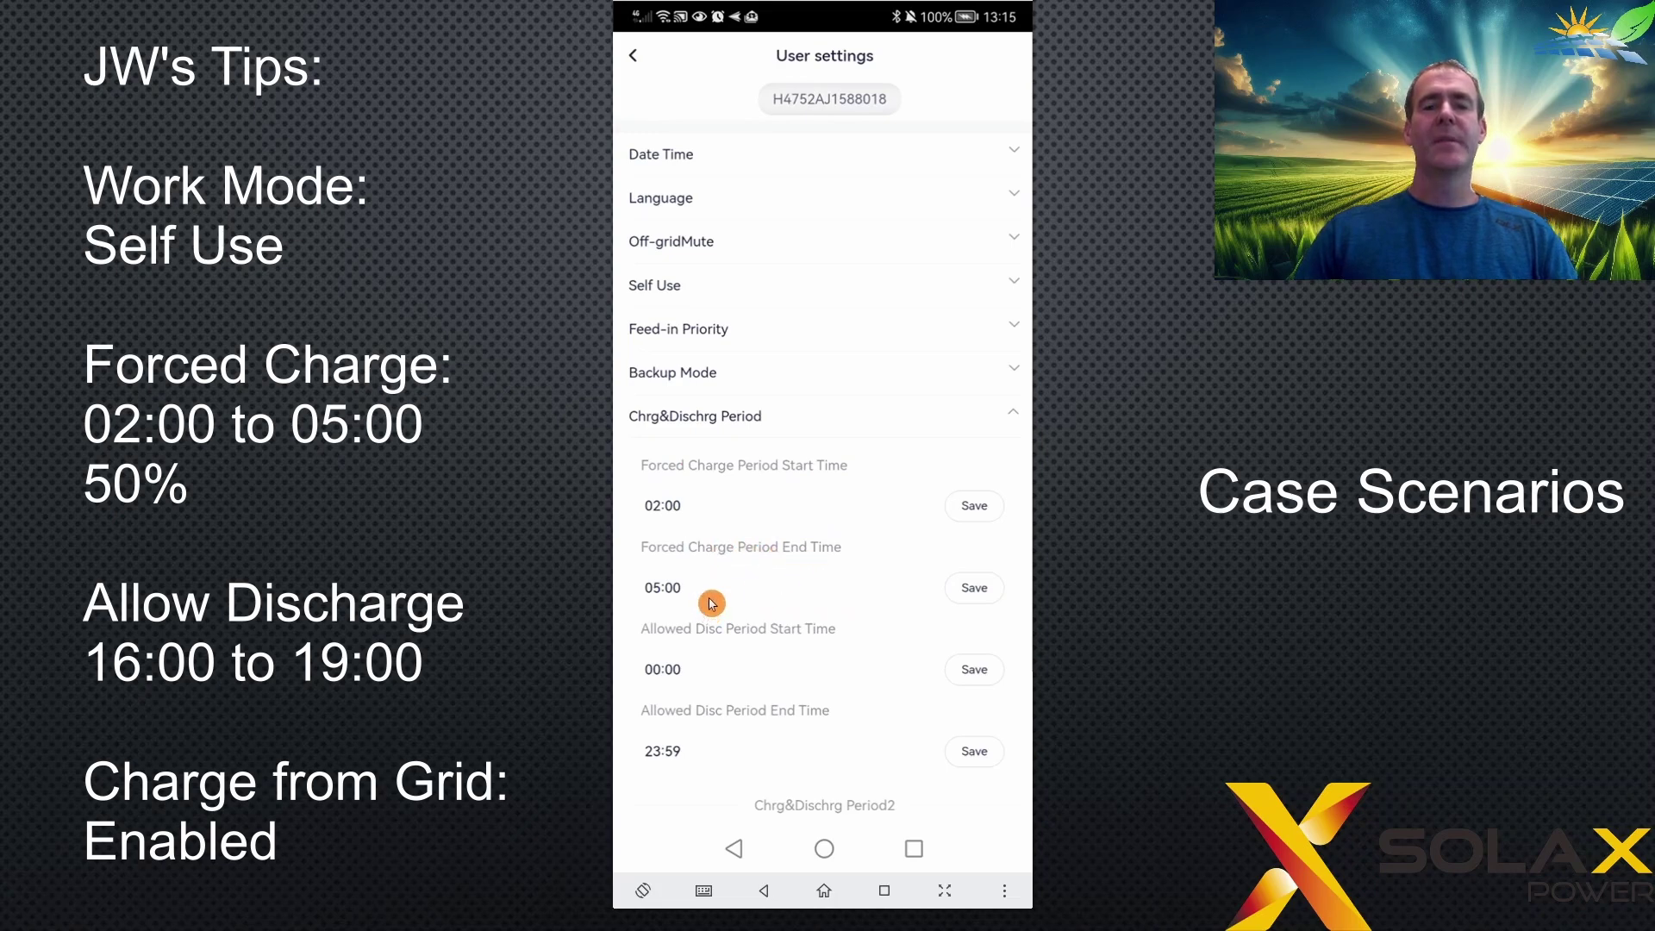
click(675, 678)
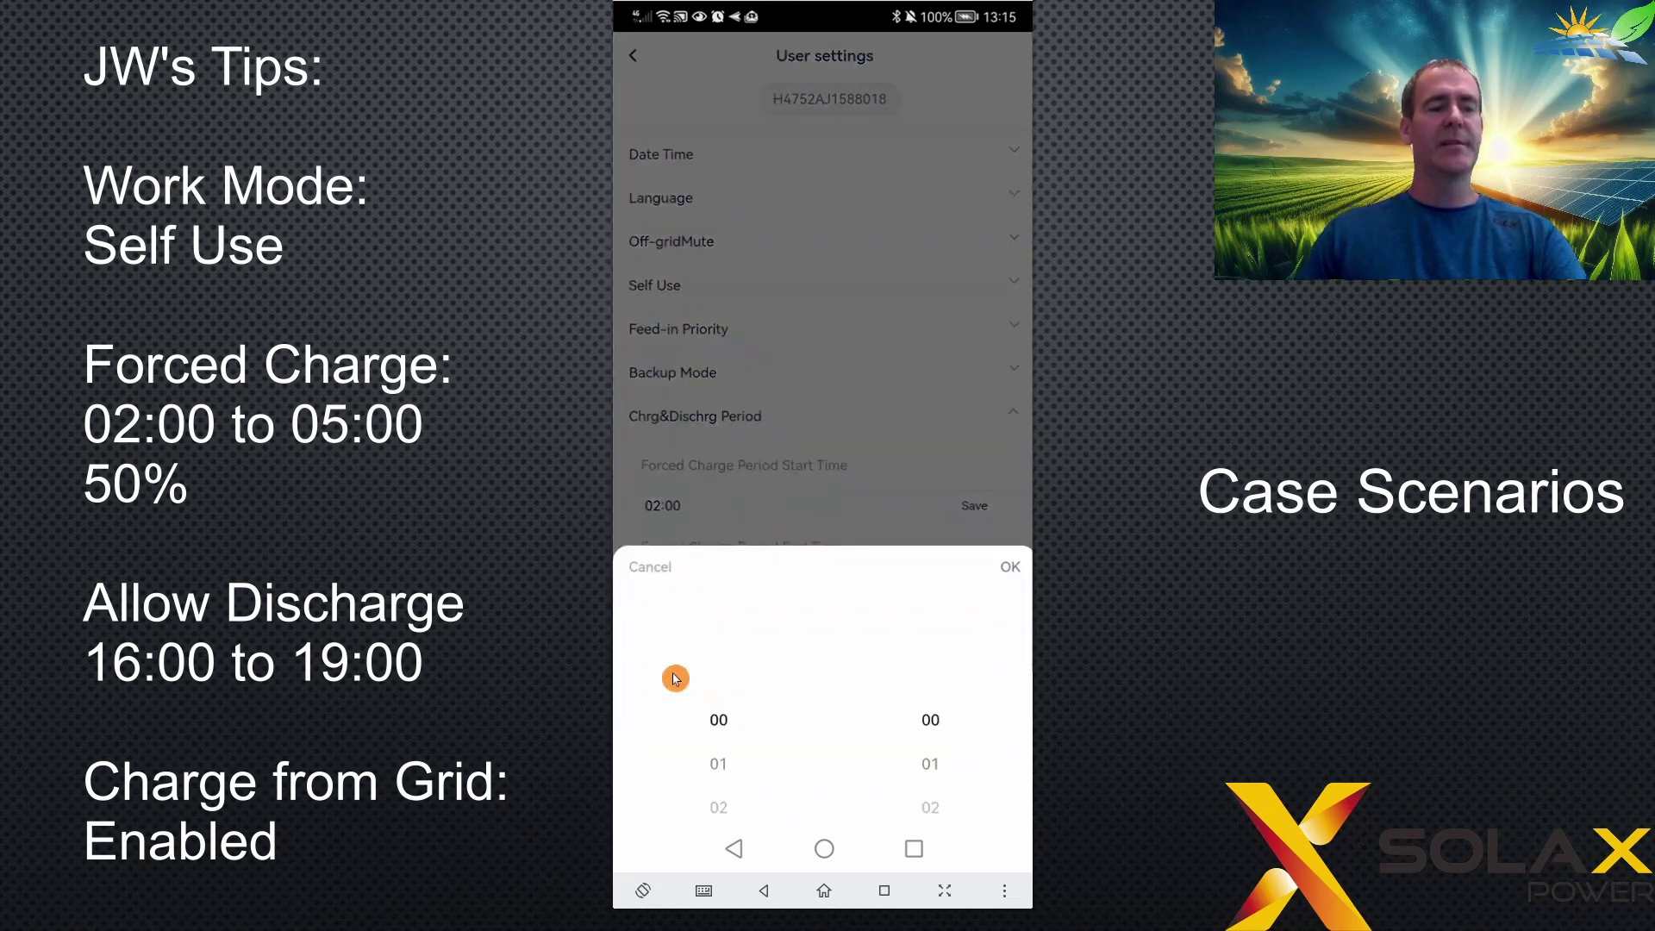
scroll(675, 677, down, 9)
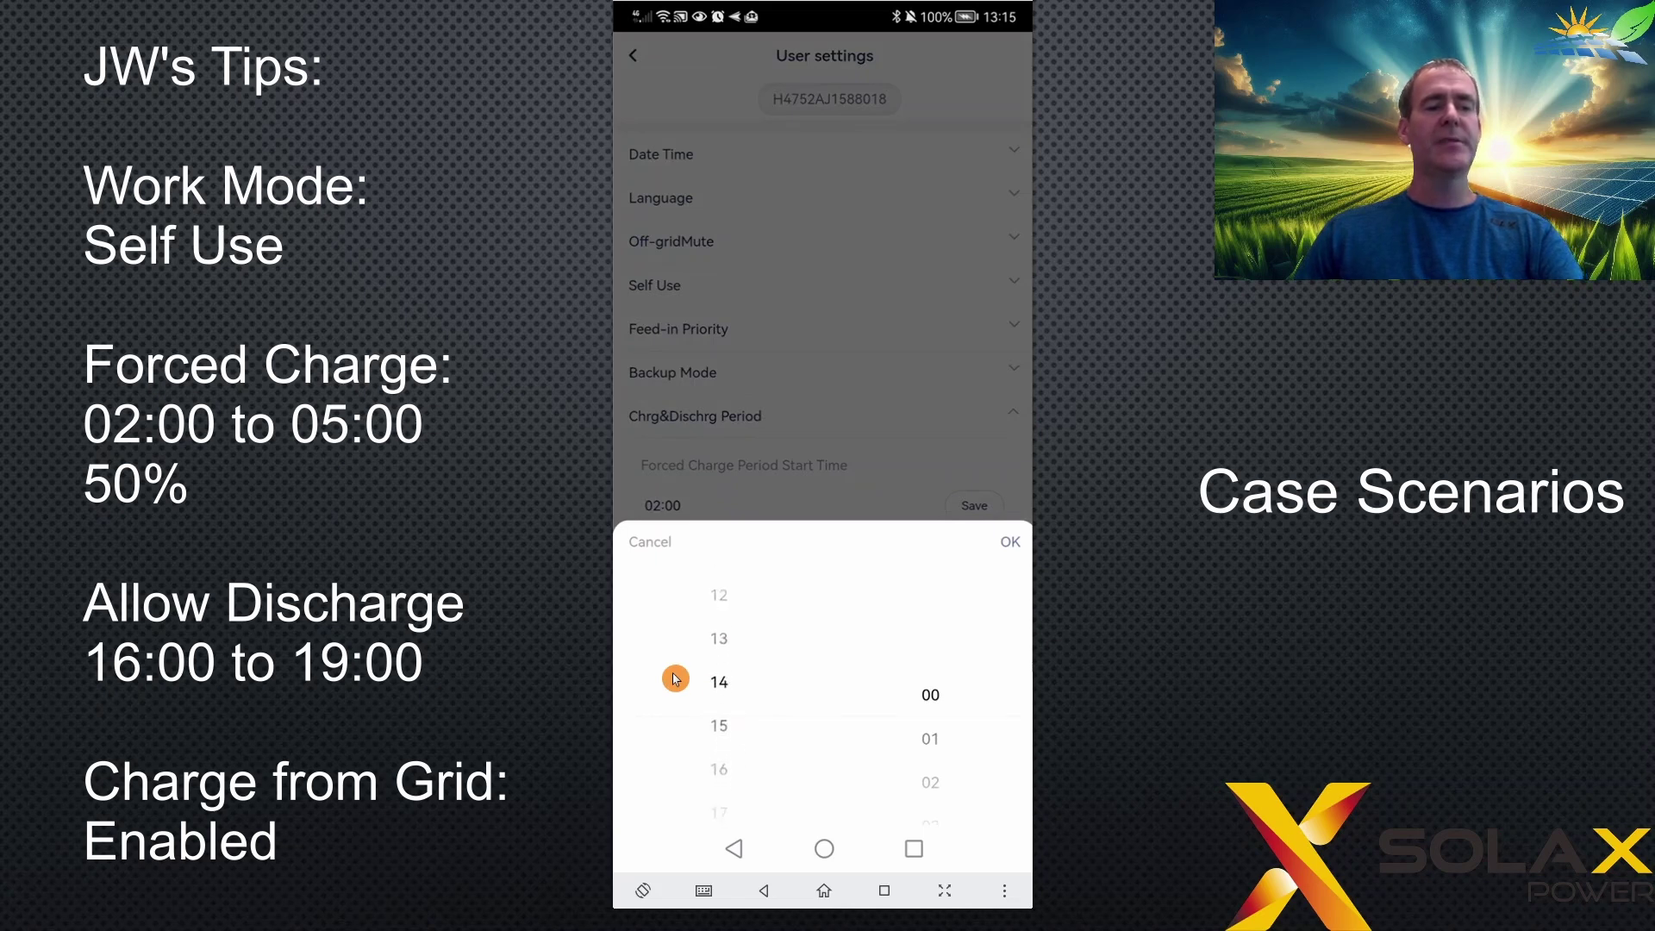
scroll(675, 677, down, 1)
key(Return)
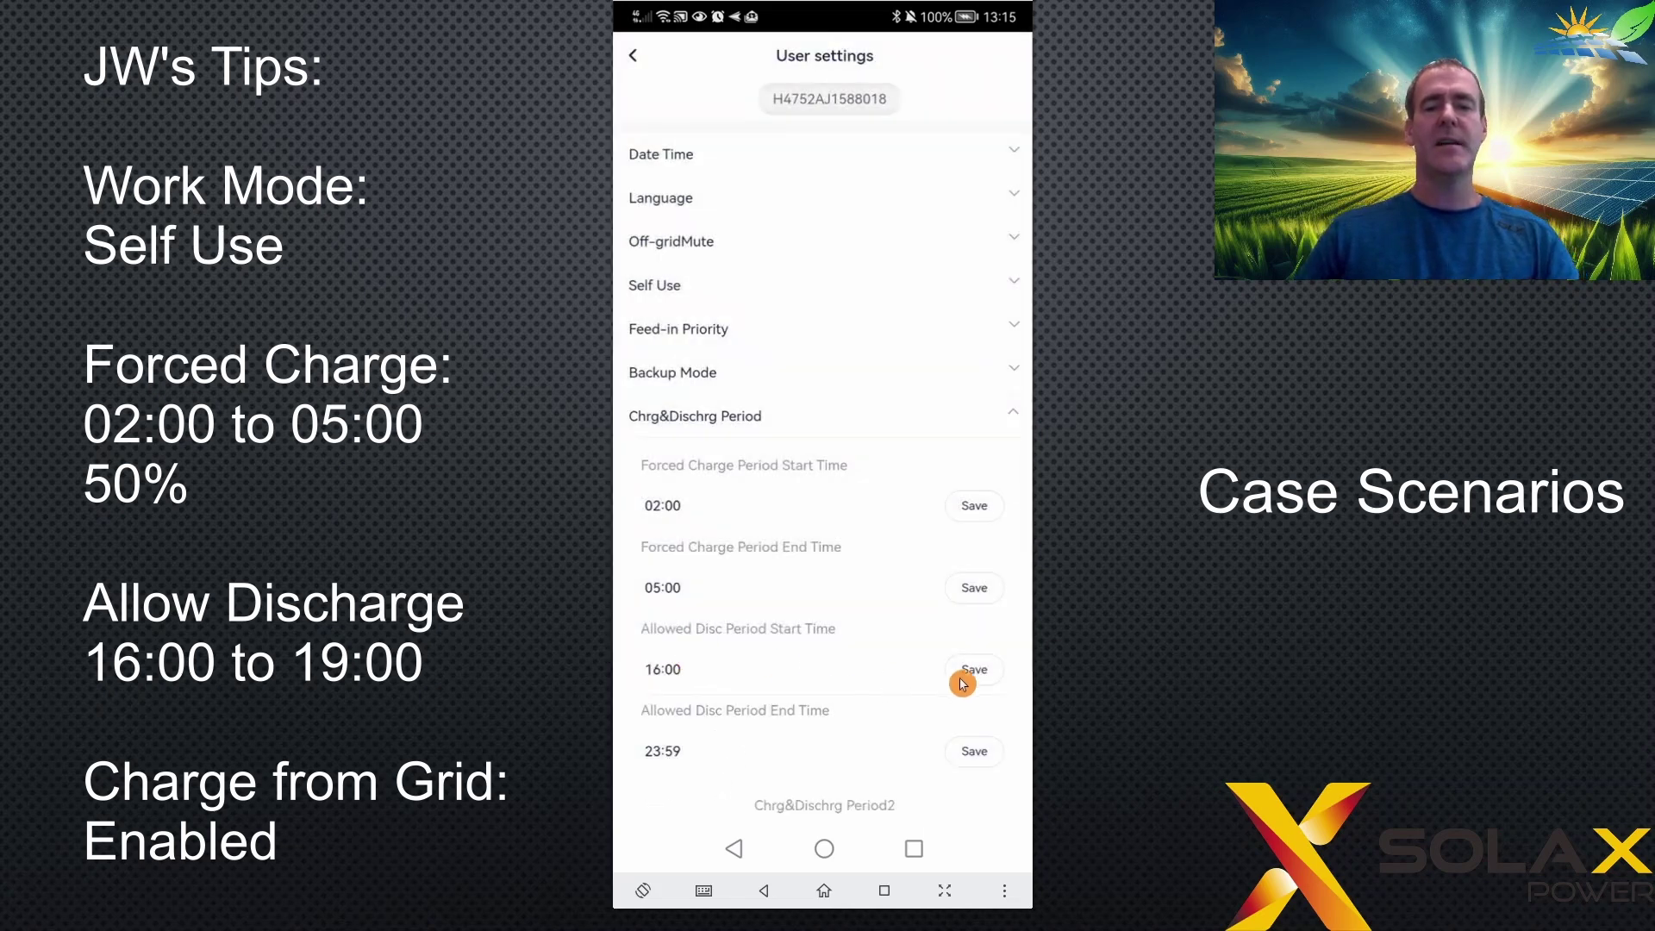
click(990, 679)
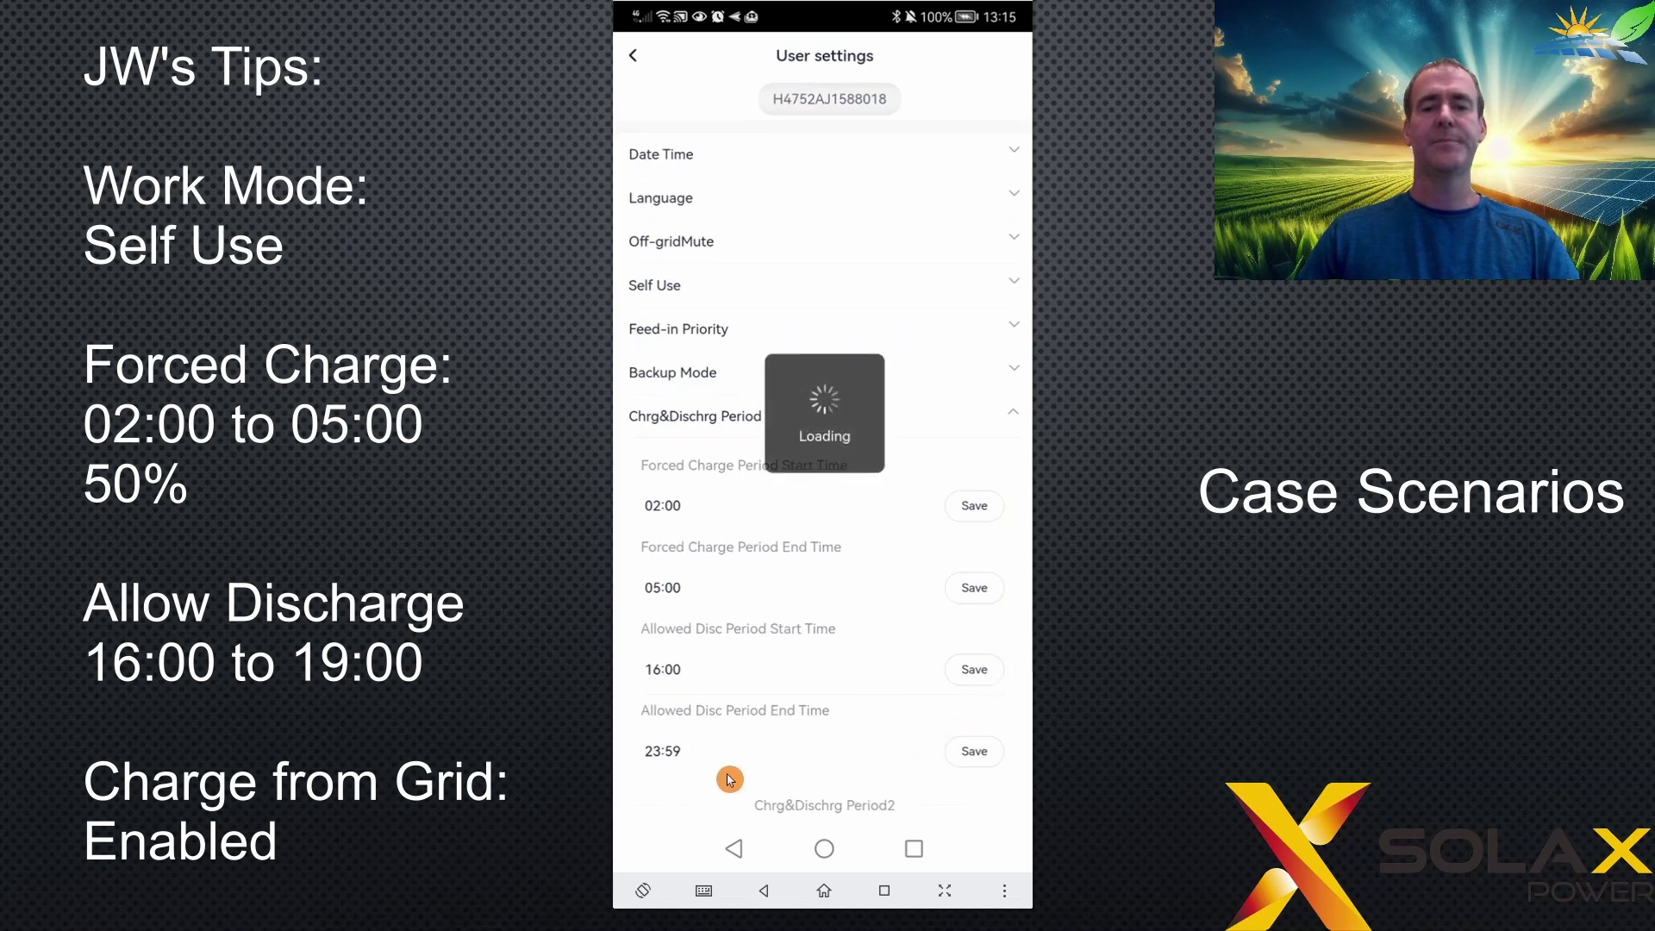
- Set and save the allowed discharge end time to 19:00
click(671, 753)
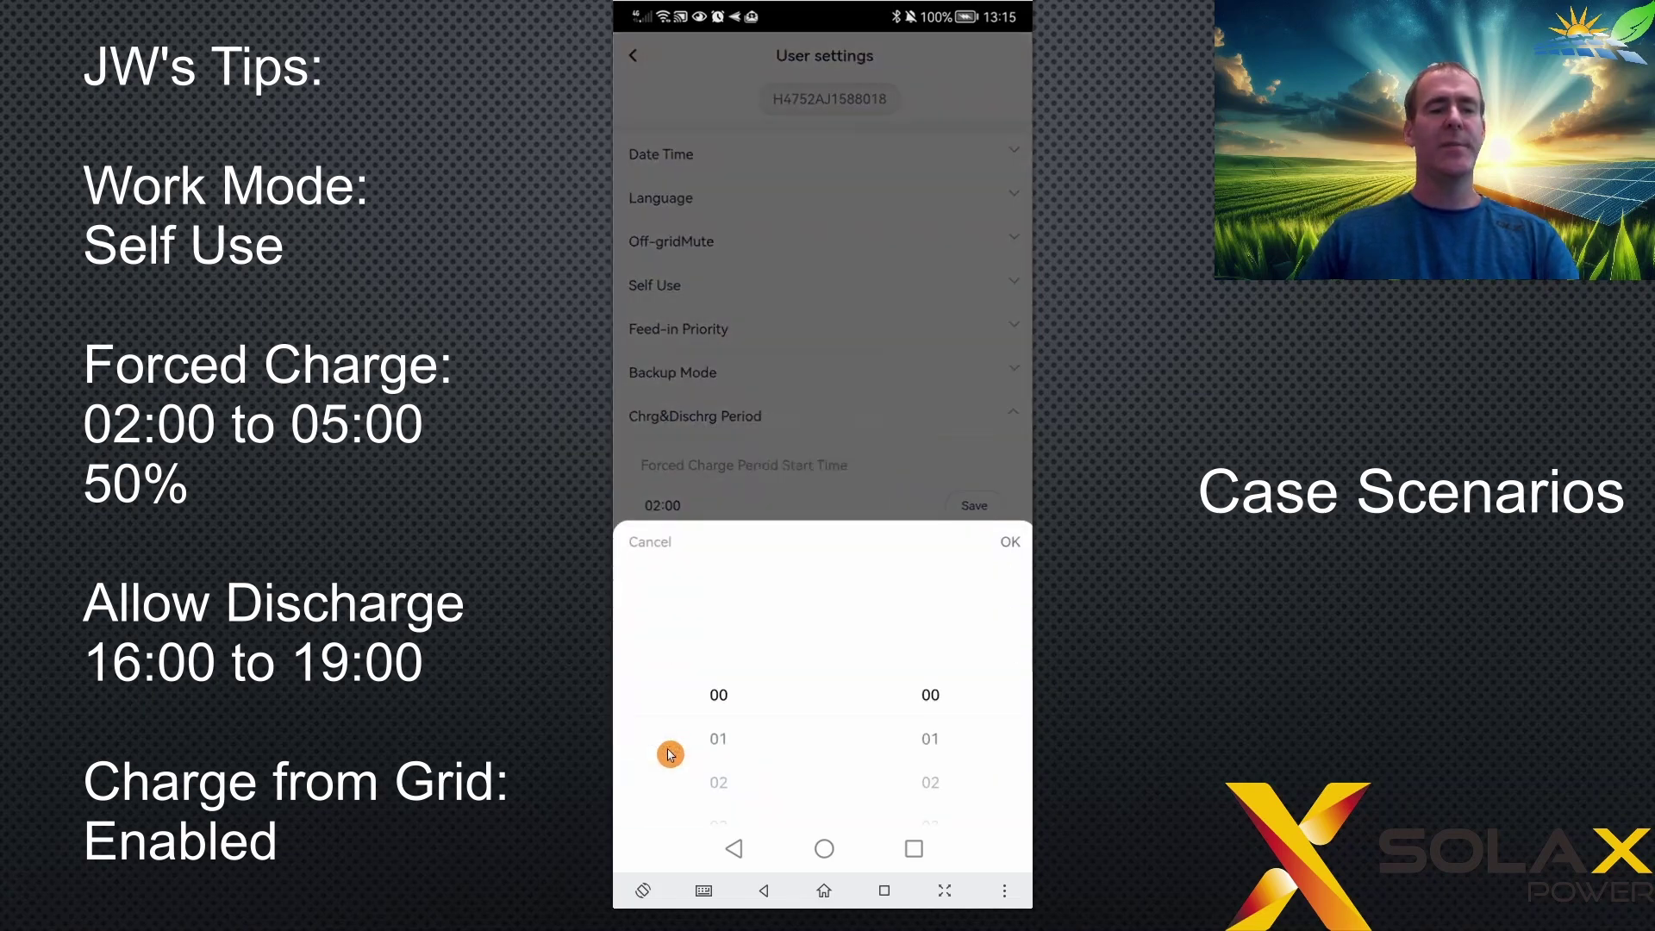
scroll(670, 753, down, 13)
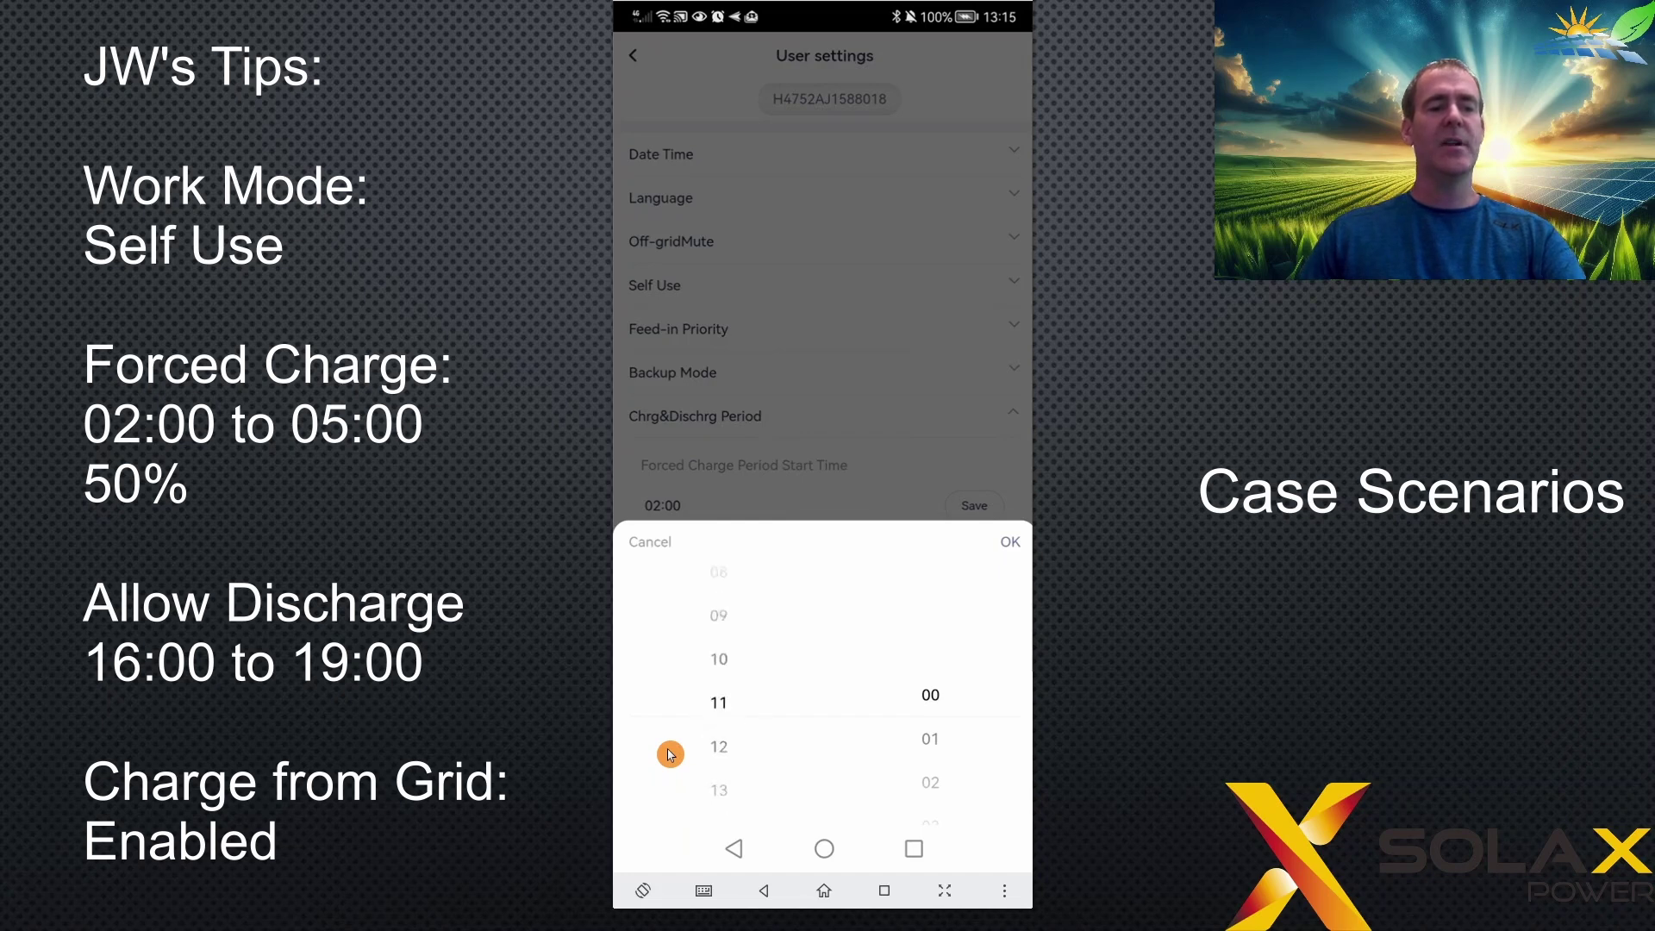
scroll(670, 754, down, 4)
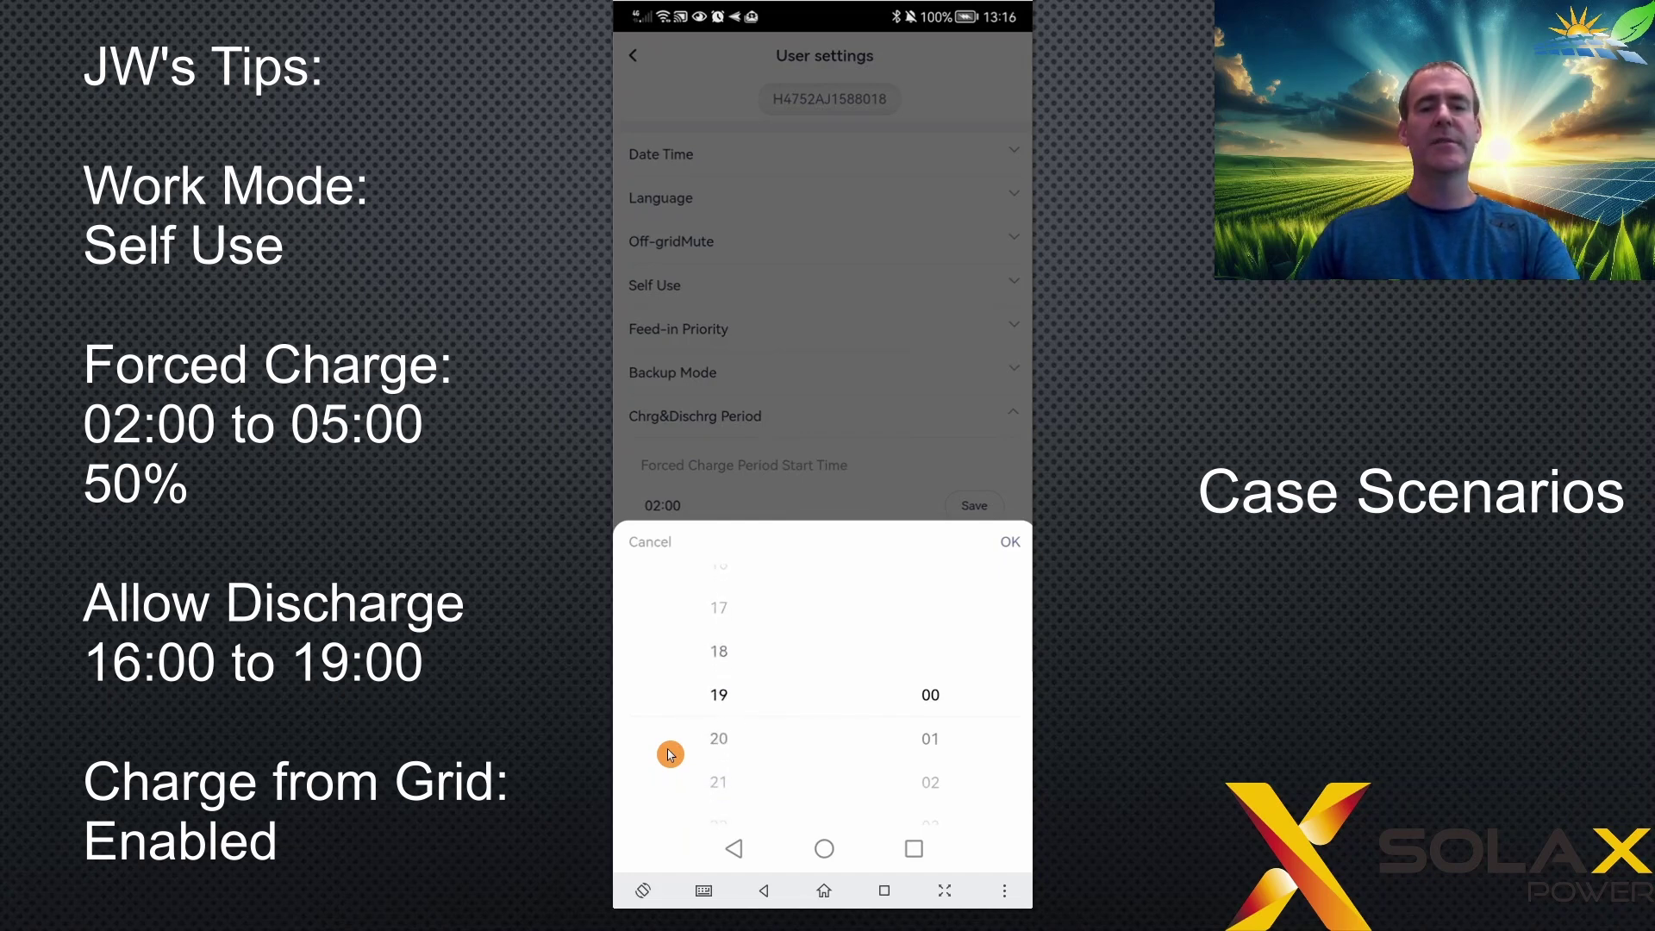
key(Return)
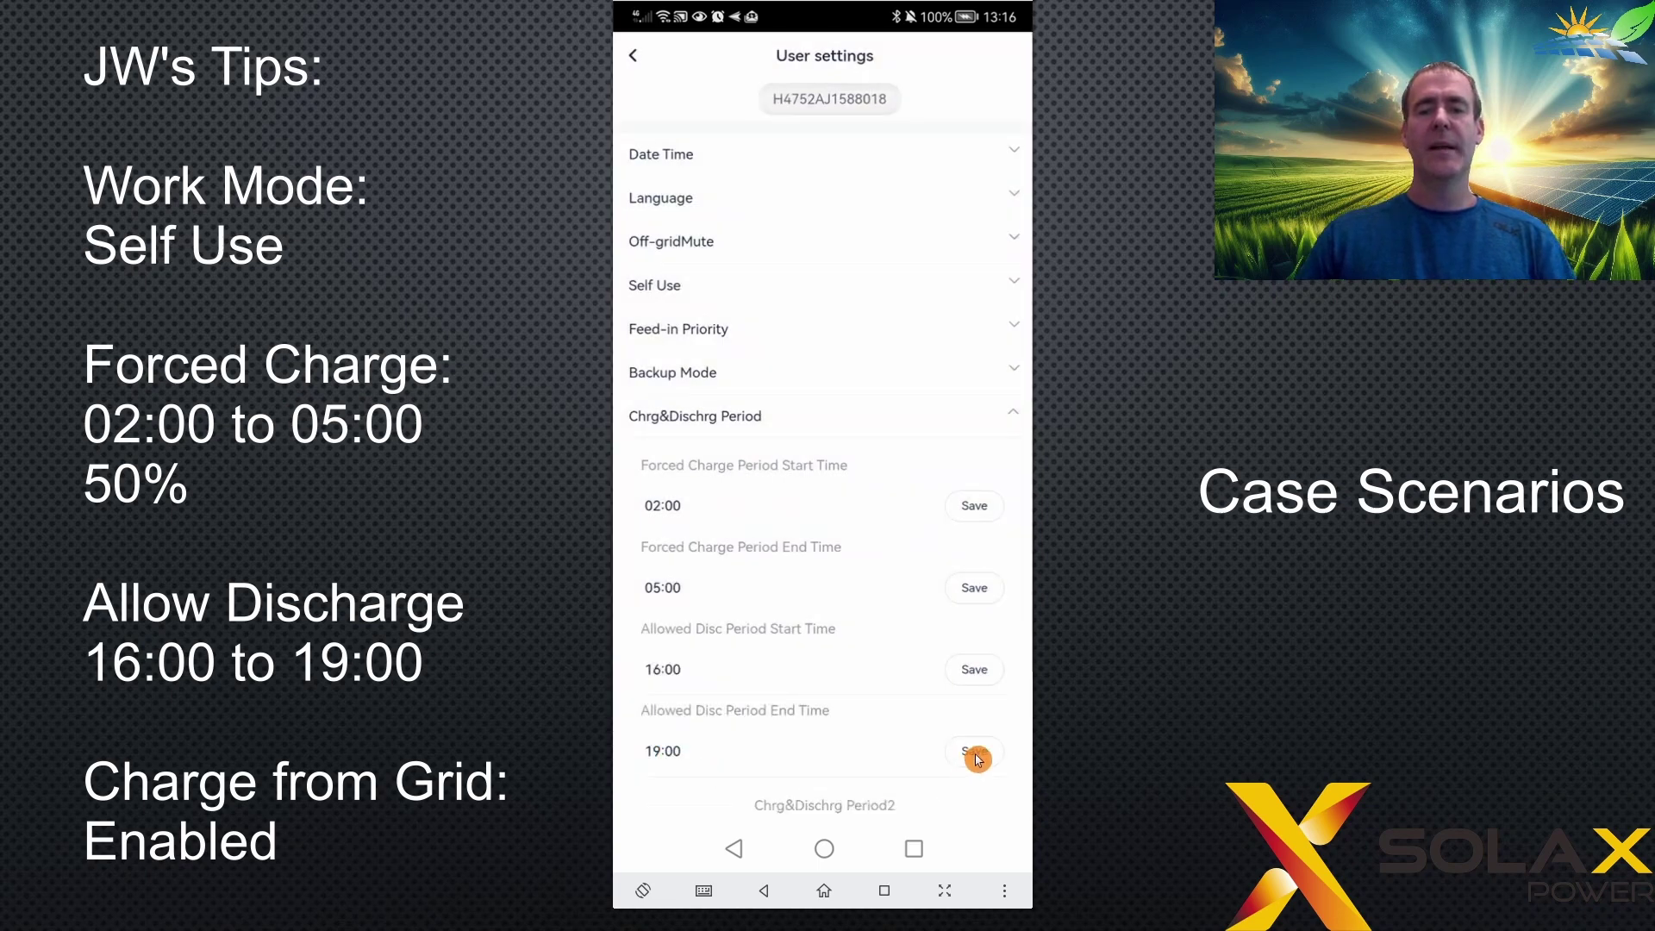
click(976, 758)
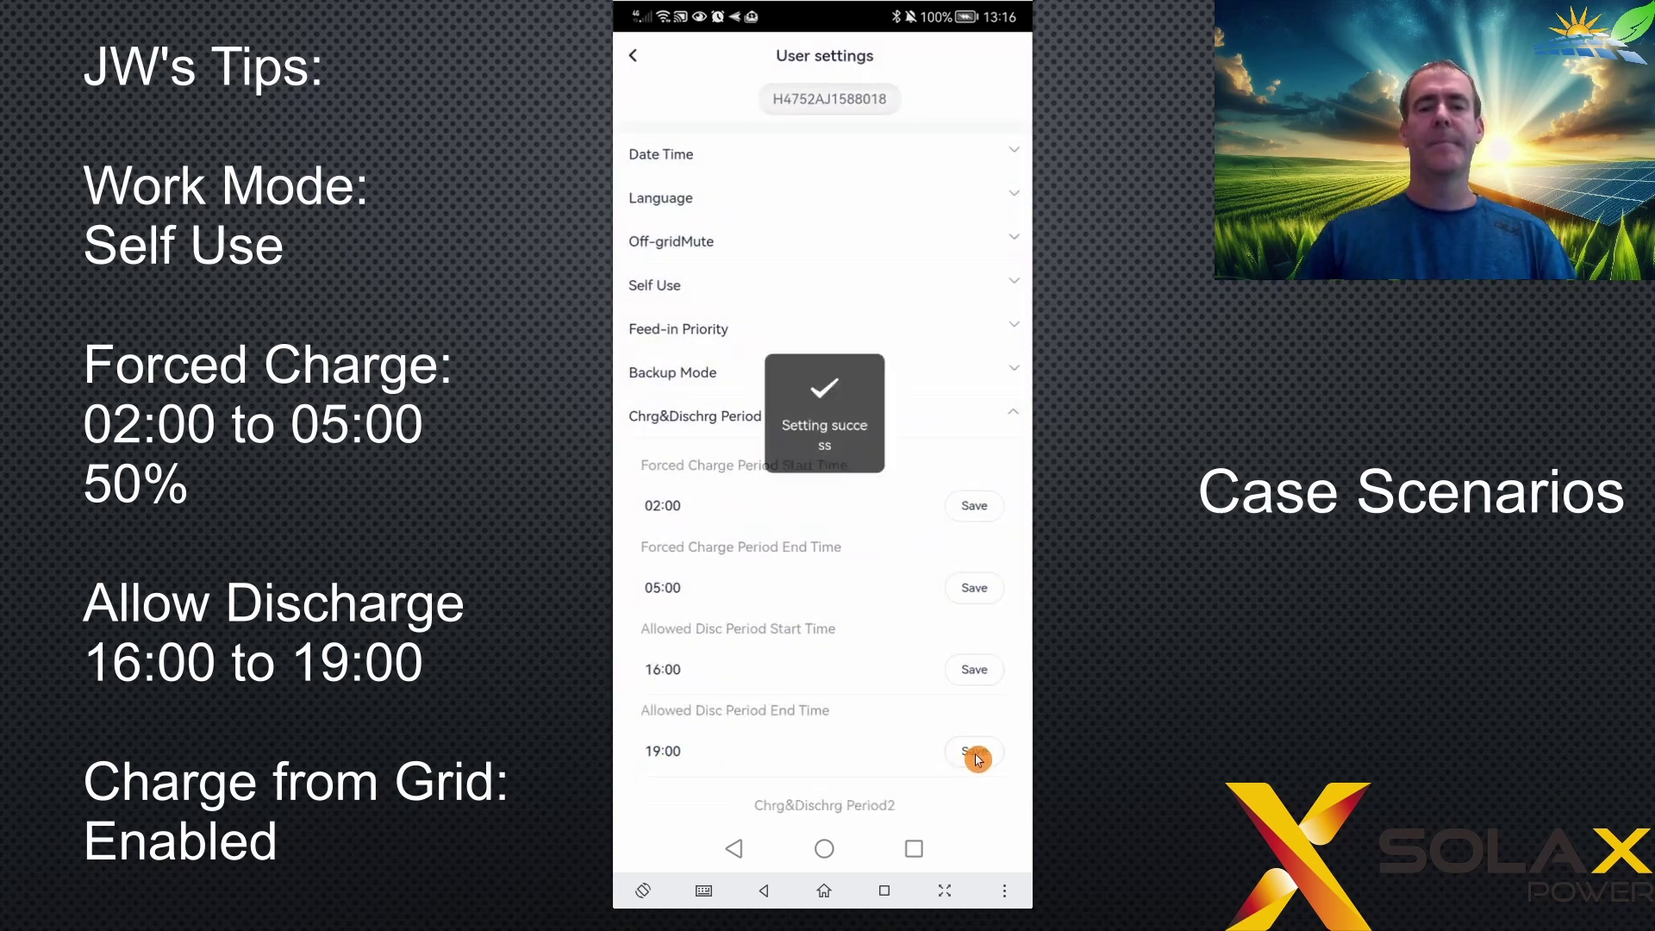